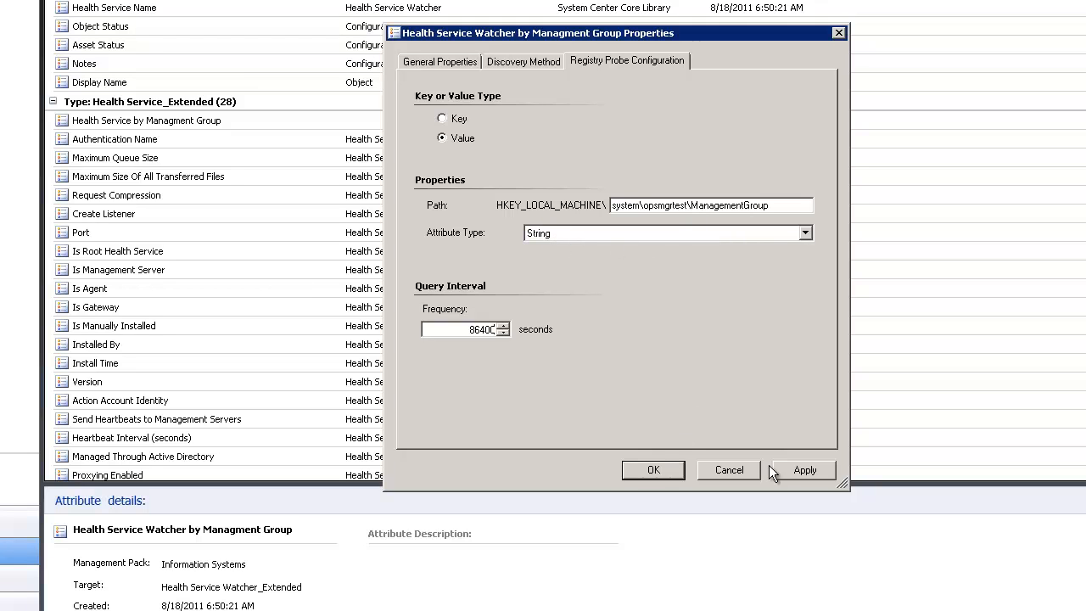
Save the registry probe settings of the Health Service Watcher by Managment Group attribute and close its properties.
click(789, 472)
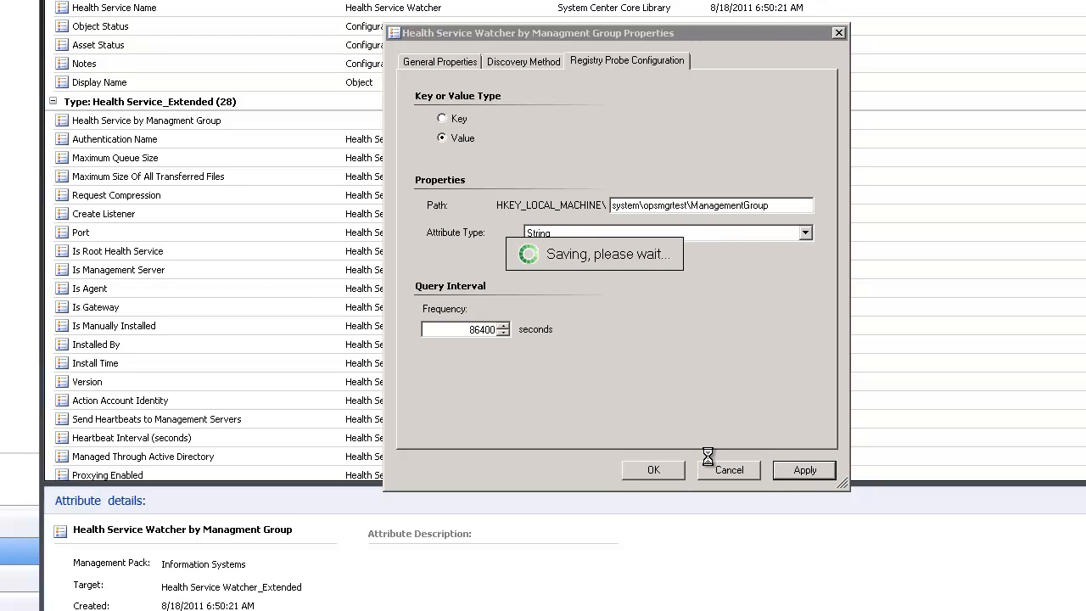
click(653, 470)
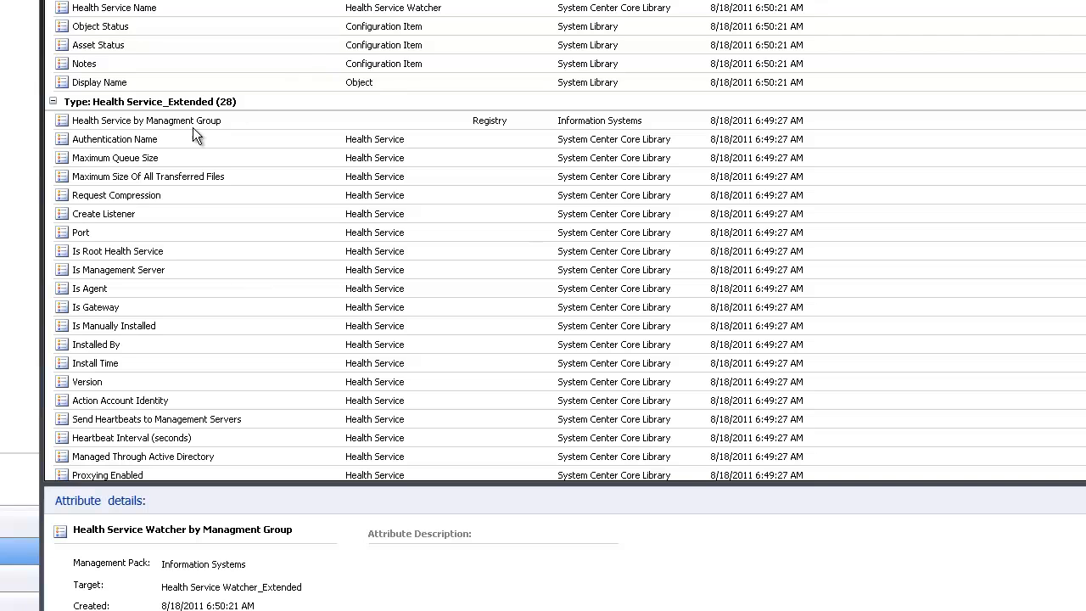
Set the registry probe query frequency of the Health Service by Managment Group attribute to 86400 seconds.
double_click(548, 122)
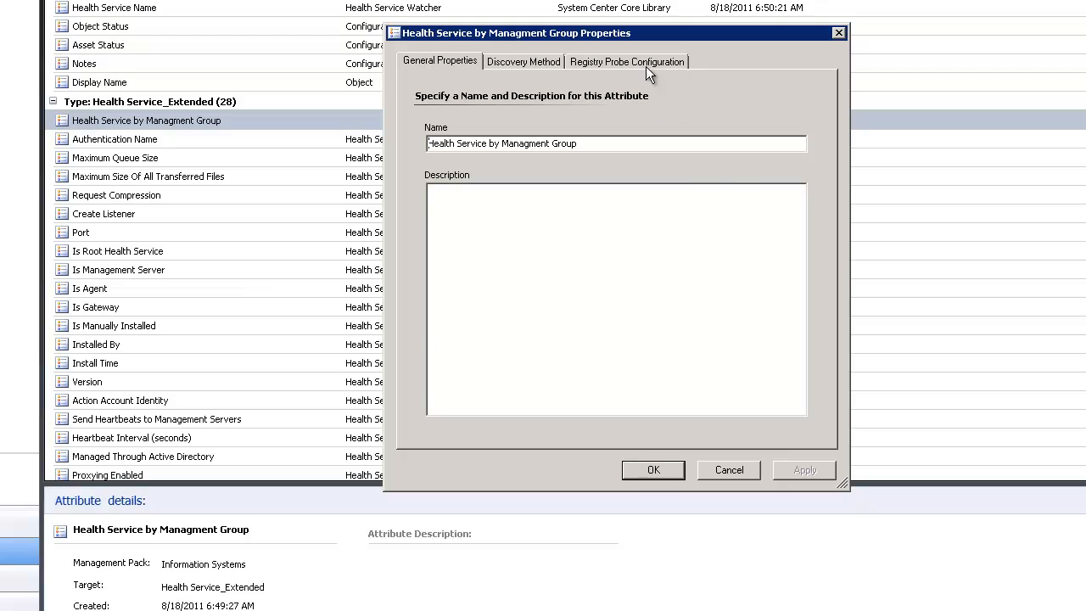
click(640, 64)
drag(457, 326, 557, 339)
text(86400)
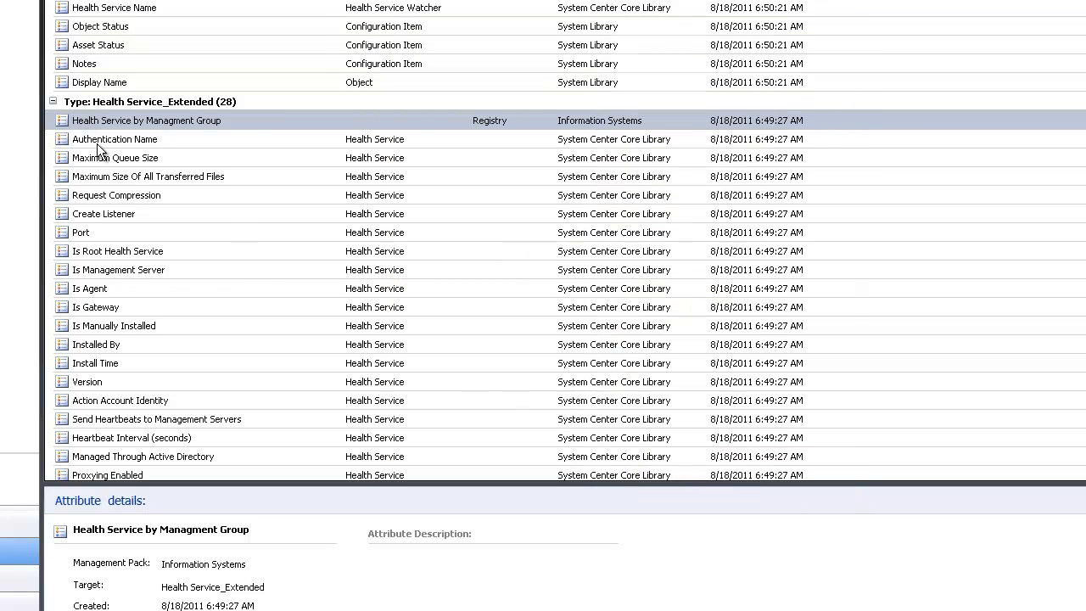
Set the registry probe query frequency of the Windows Computer by Managment Group attribute to 86400 seconds and save it.
click(56, 103)
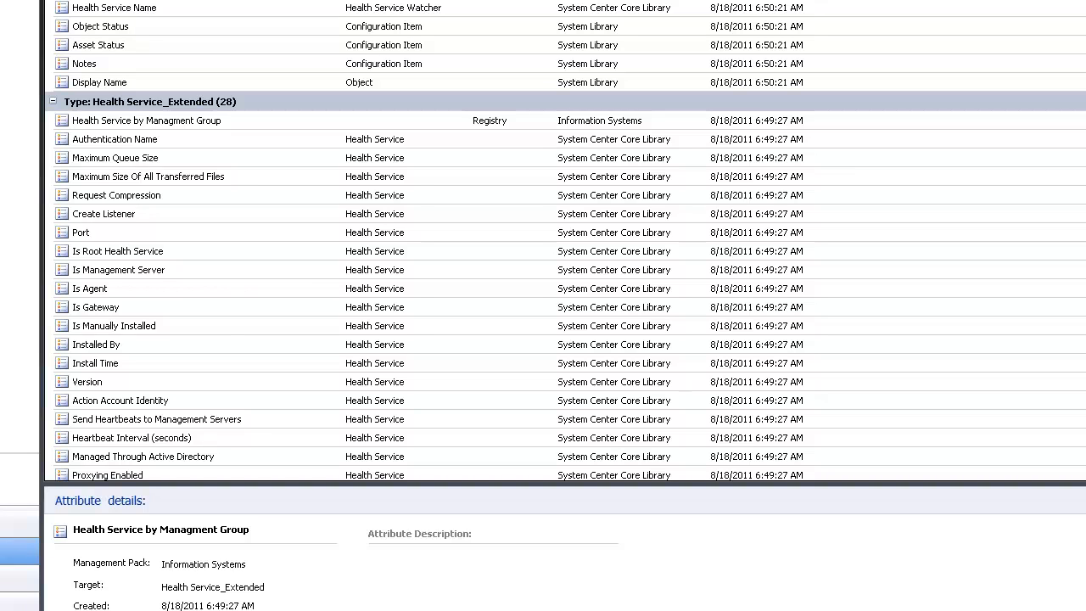
click(53, 101)
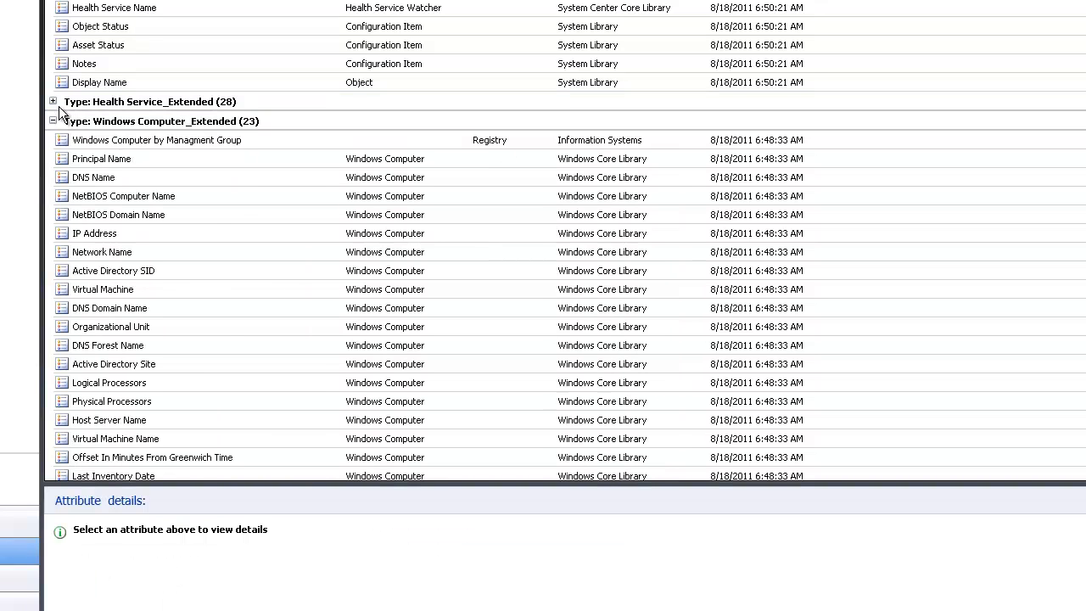
double_click(164, 139)
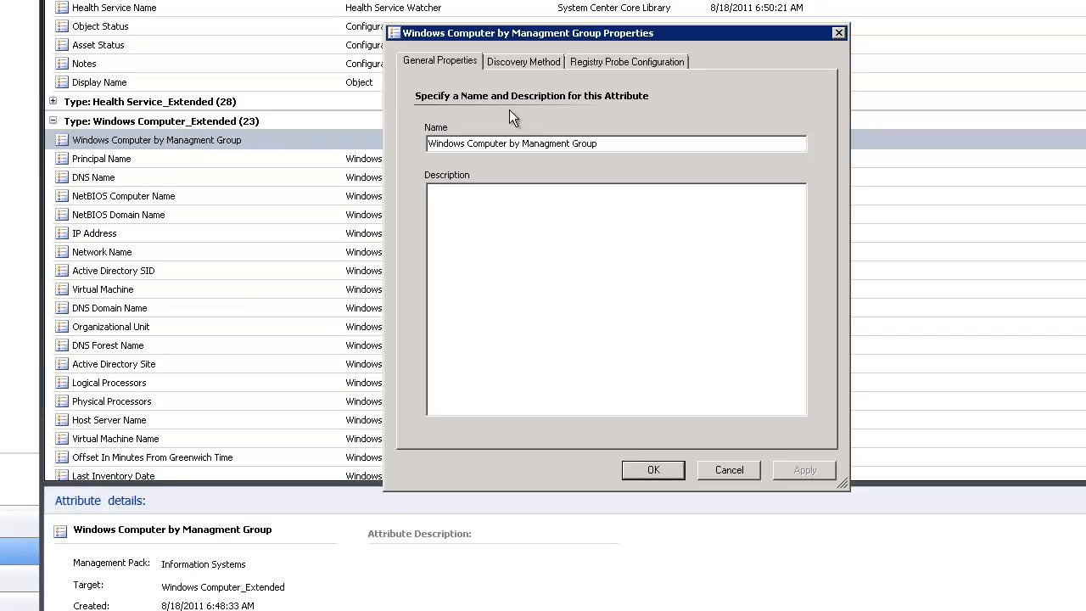
click(627, 61)
drag(466, 327, 534, 339)
text(86400)
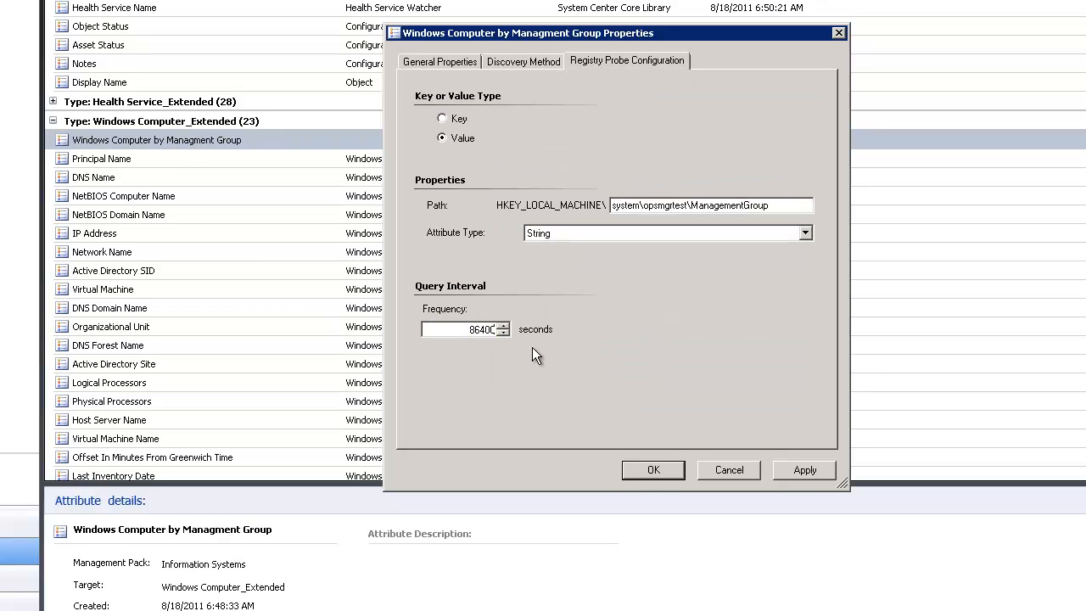
click(794, 468)
click(646, 469)
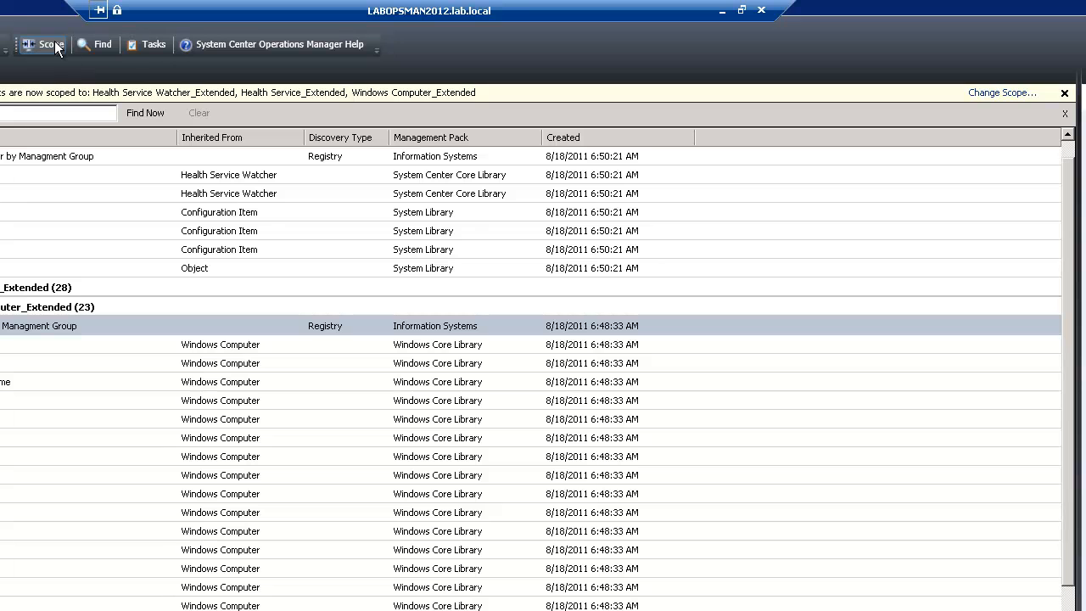
Rescope the attributes to Windows Computer_Extended, Health Service_Extended and Health Service Watcher_Extended, filtering all targets by "_extended".
click(54, 42)
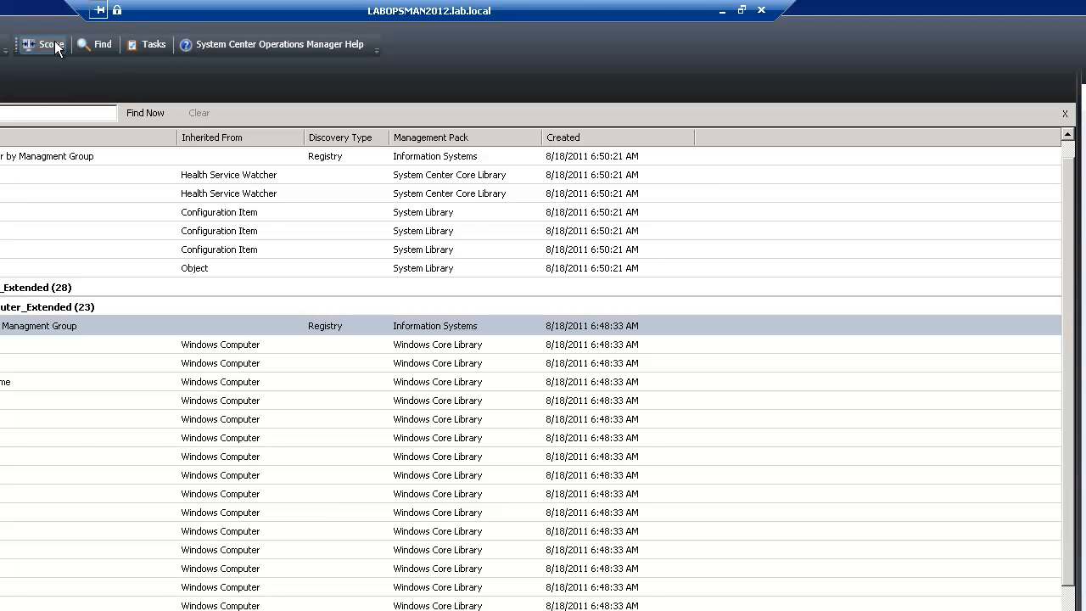
click(55, 41)
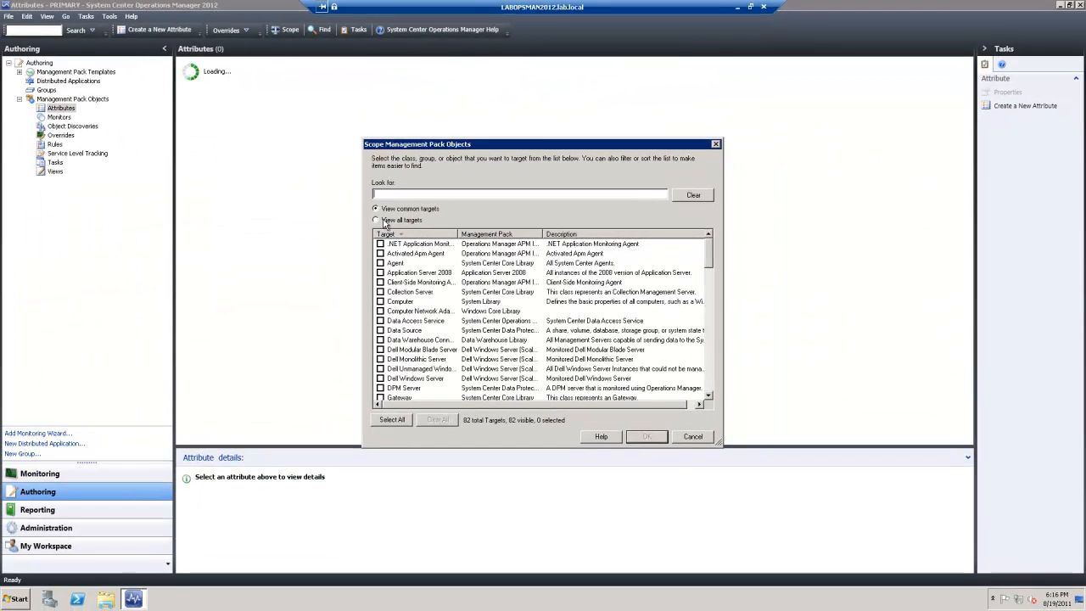
click(384, 220)
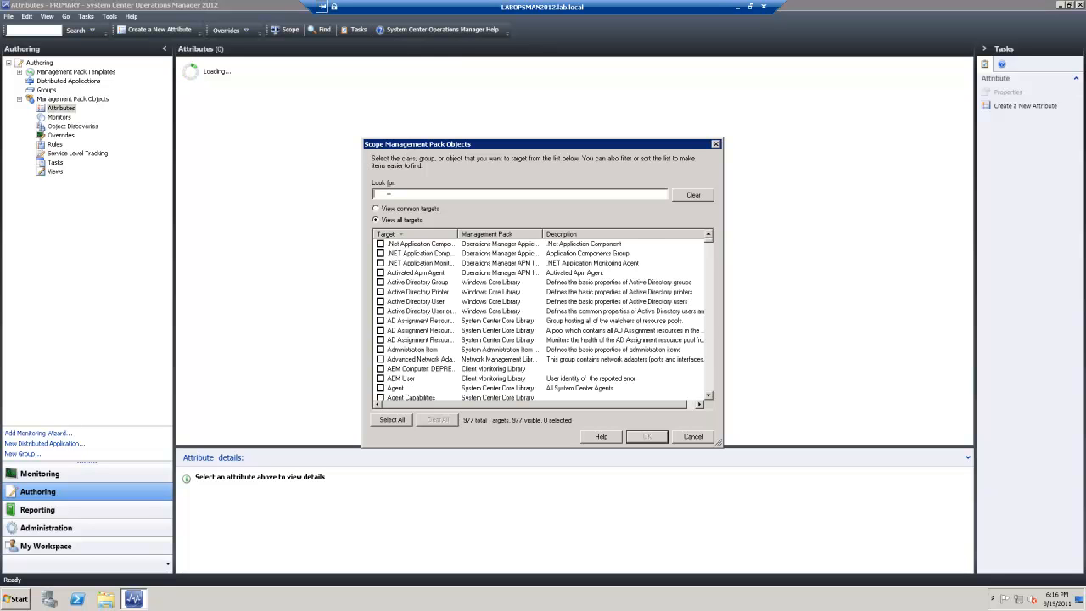
text(_extended)
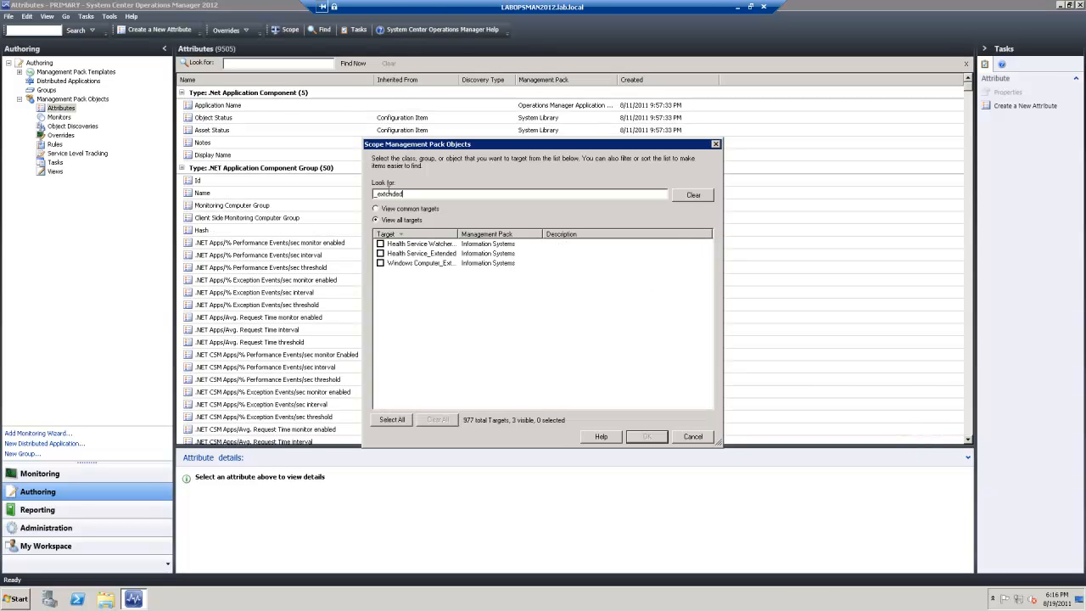
click(380, 263)
click(380, 253)
click(380, 244)
click(644, 437)
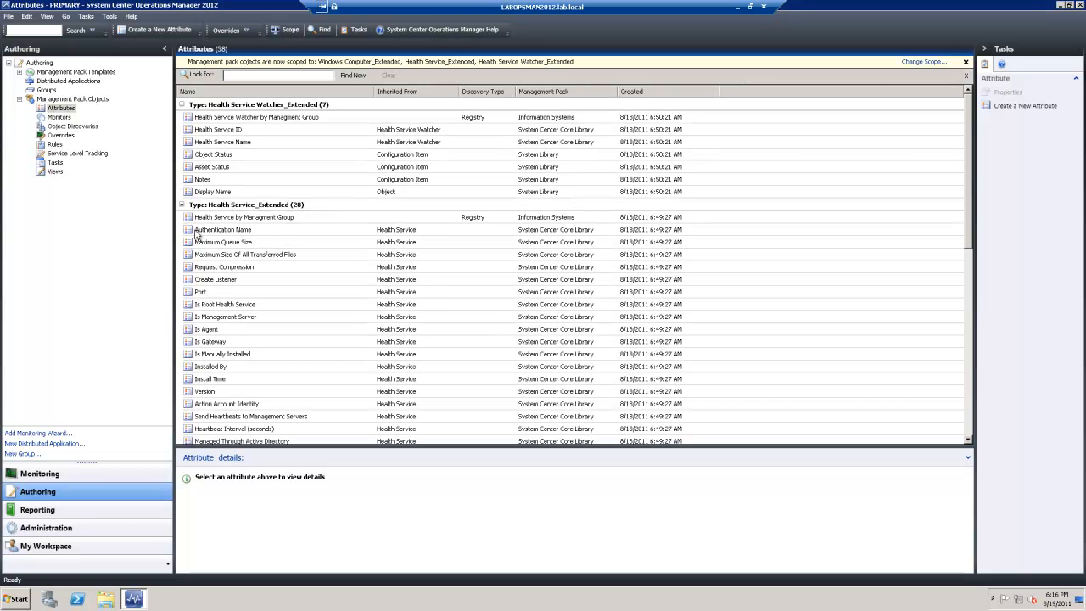
Switch to Monitoring and open the State View of All Test Servers under Information Systems, Test Enviornment.
click(63, 473)
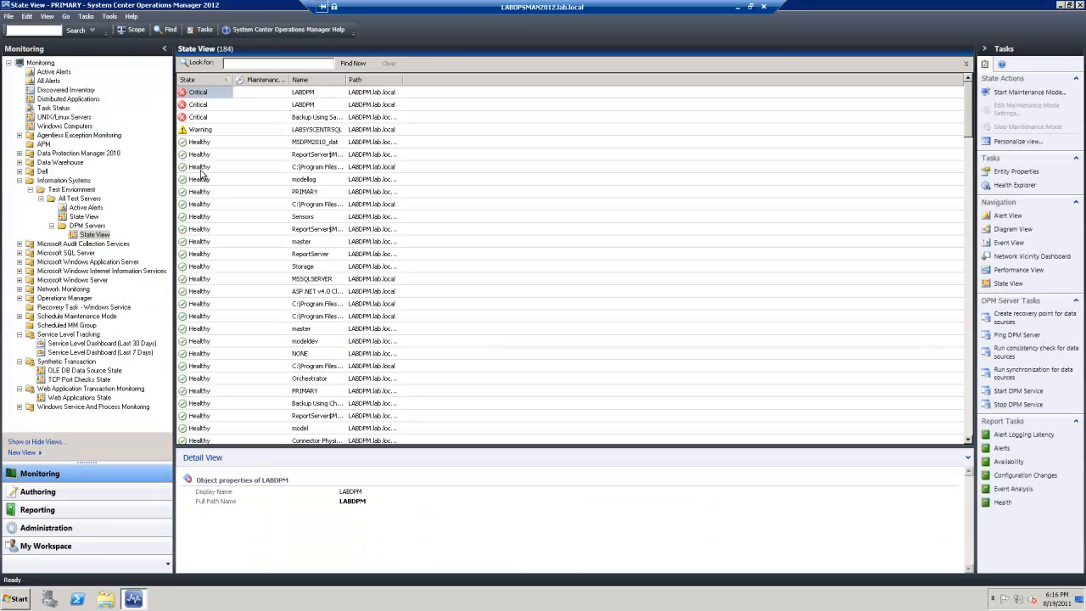
click(30, 190)
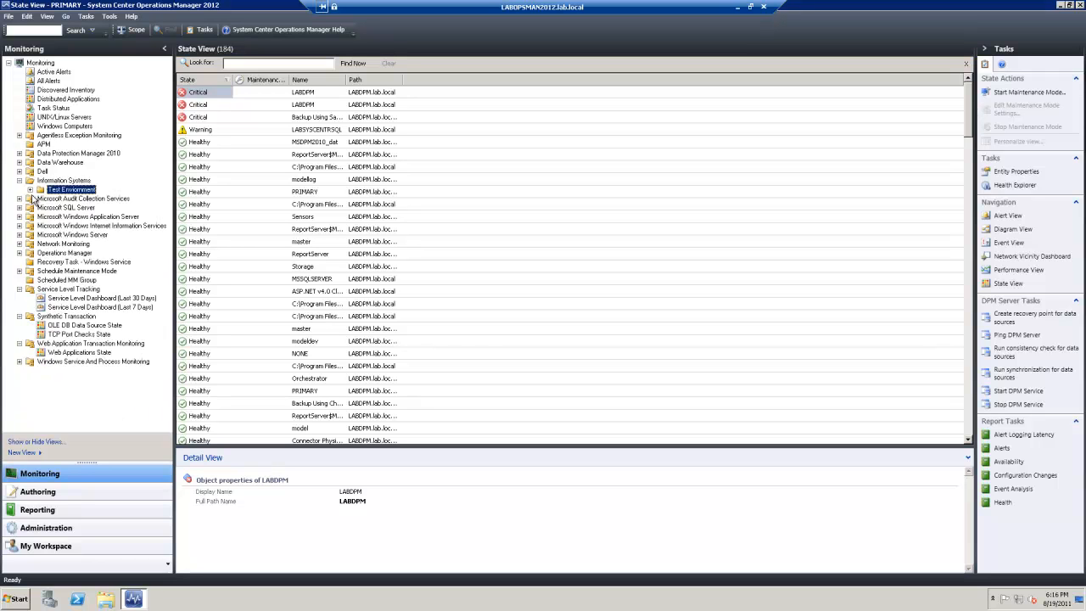
click(19, 181)
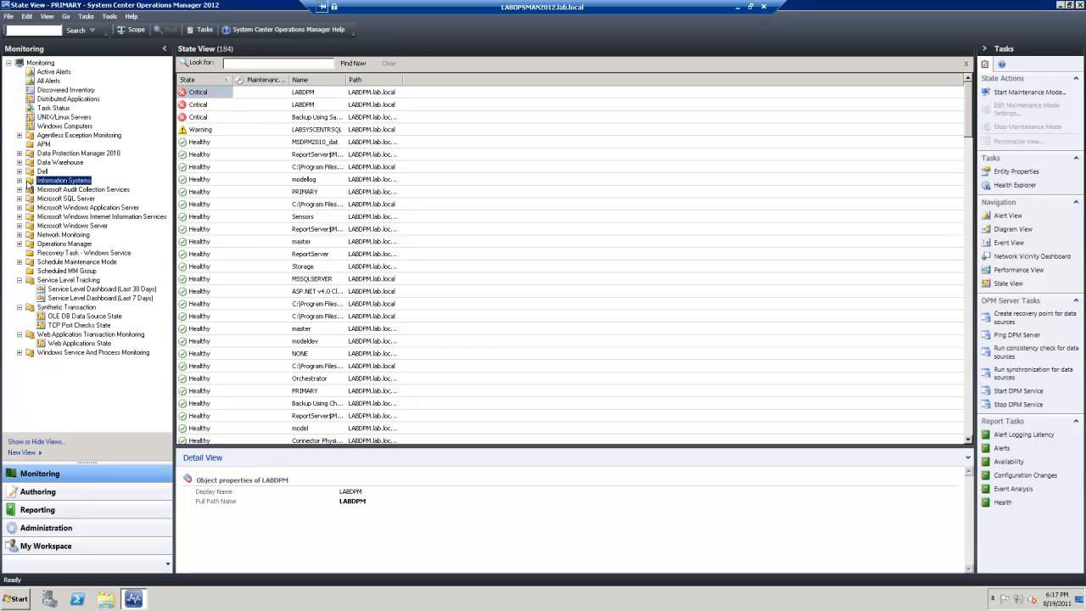
click(18, 181)
click(29, 190)
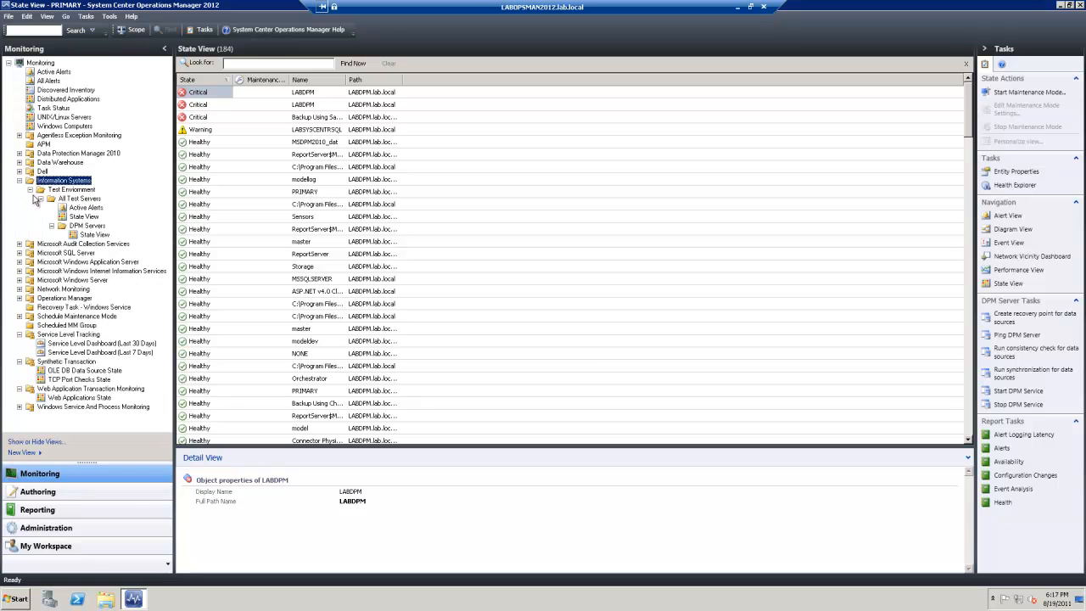
click(80, 217)
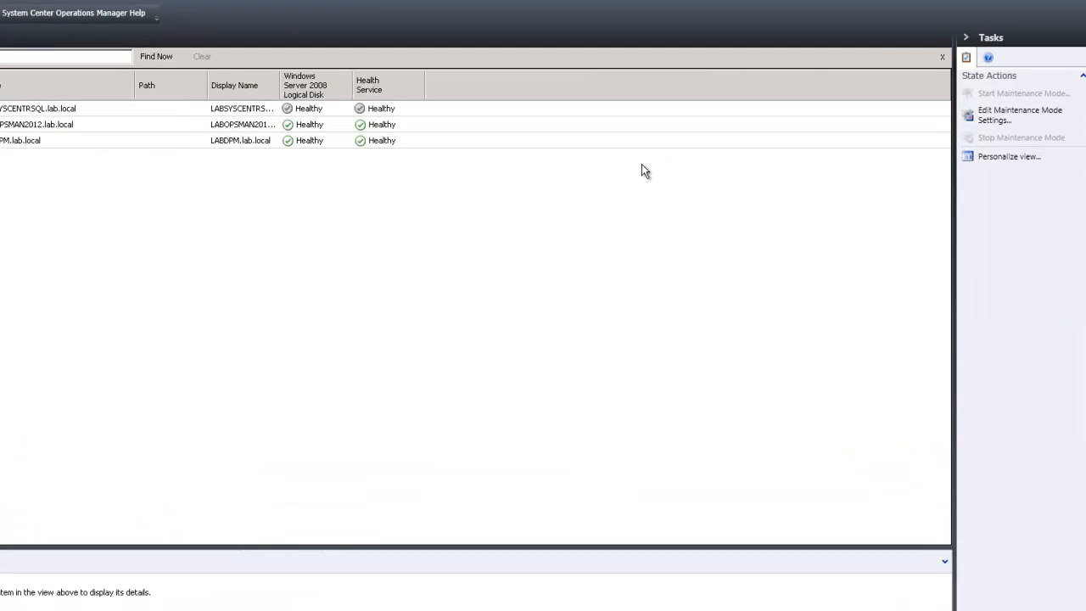
Review the columns available for display in the All Test Servers State View's personalization settings.
right_click(769, 55)
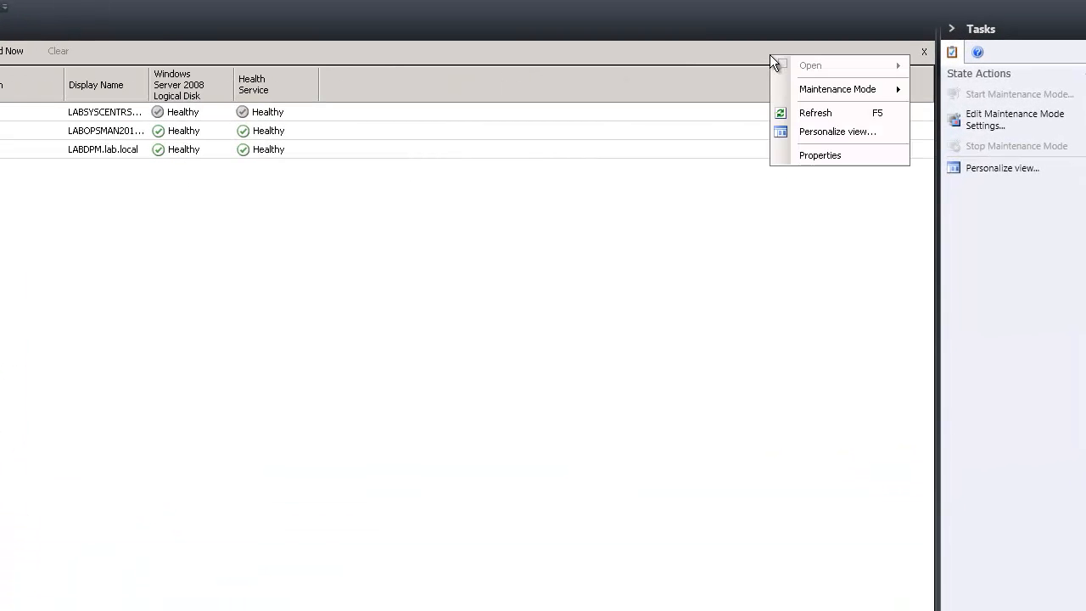
click(815, 133)
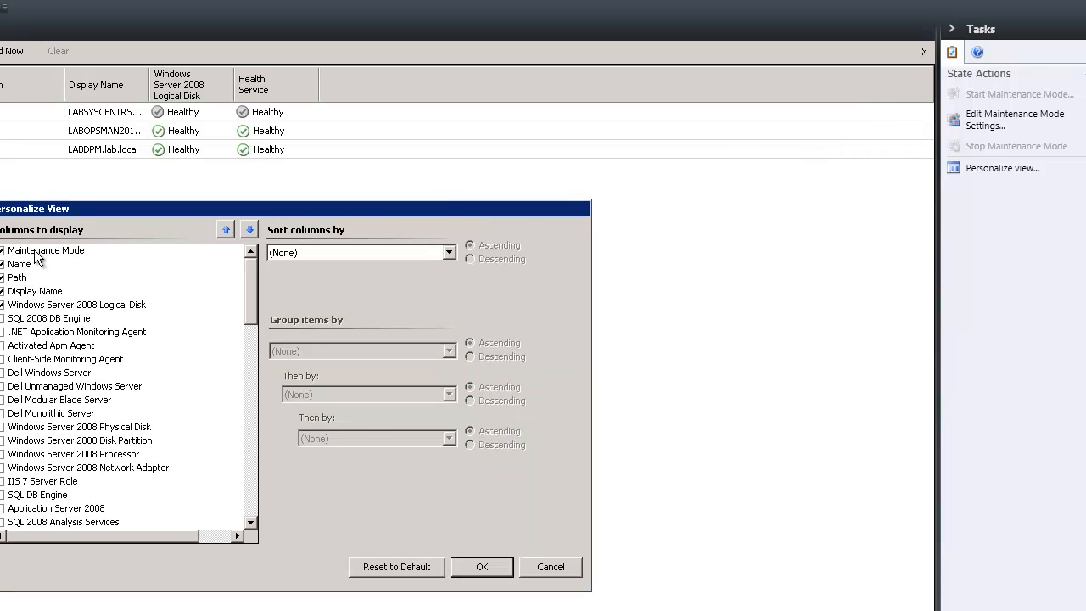
drag(253, 282, 262, 343)
scroll(262, 343, up, 1)
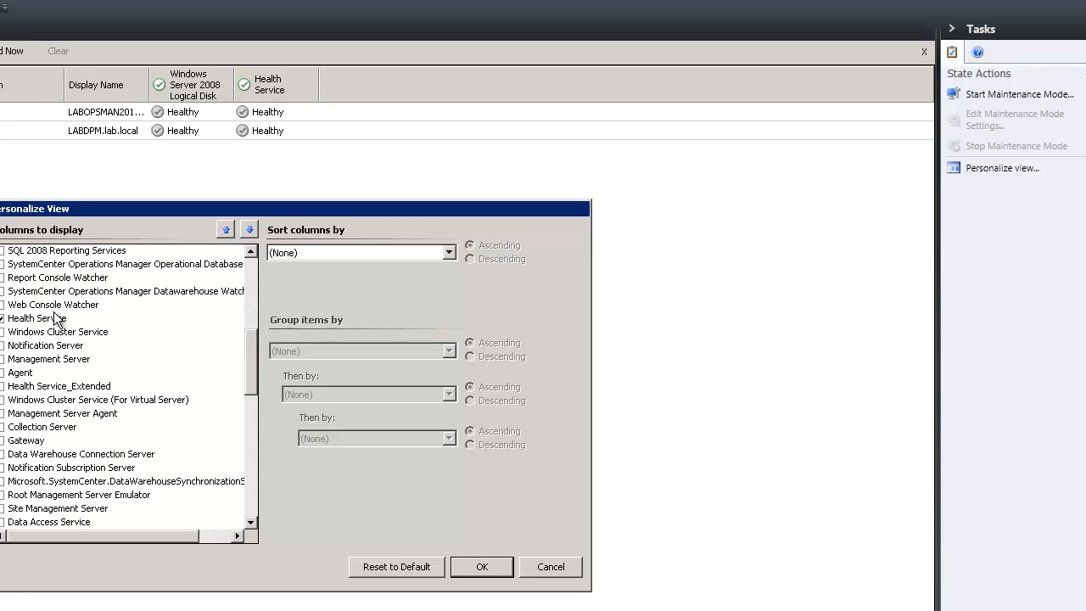
scroll(256, 405, down, 1)
scroll(256, 403, down, 13)
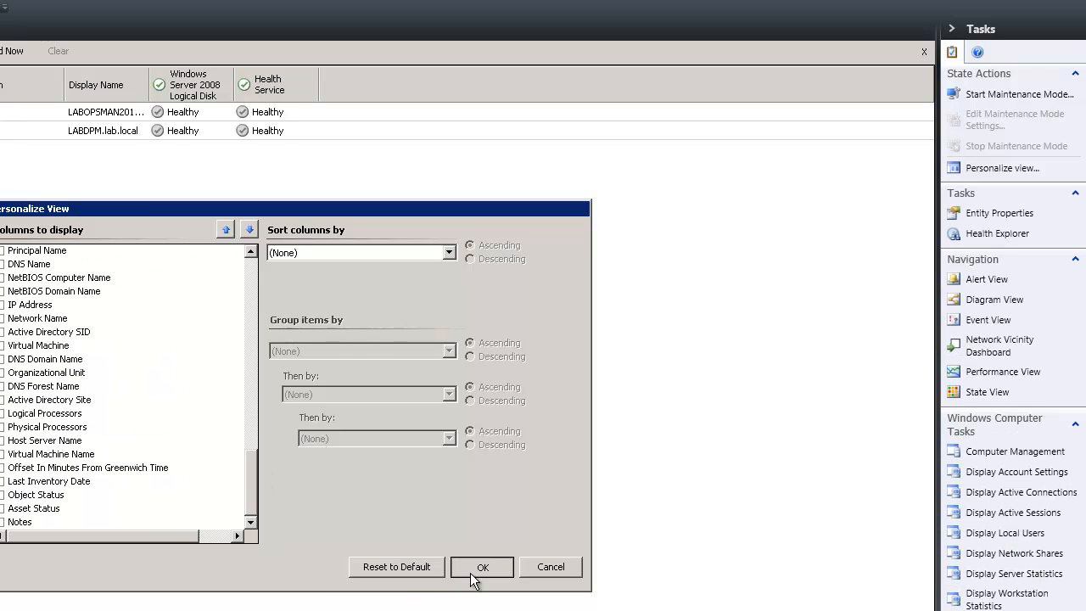
click(477, 566)
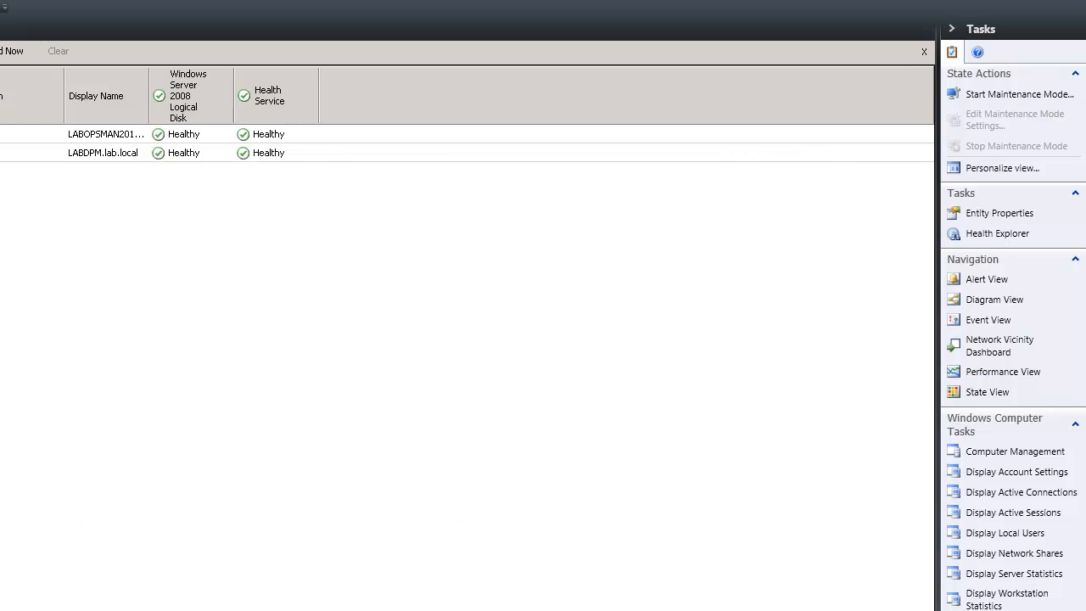
Check the target class and group criteria in the properties of the All Test Servers State View.
right_click(1, 201)
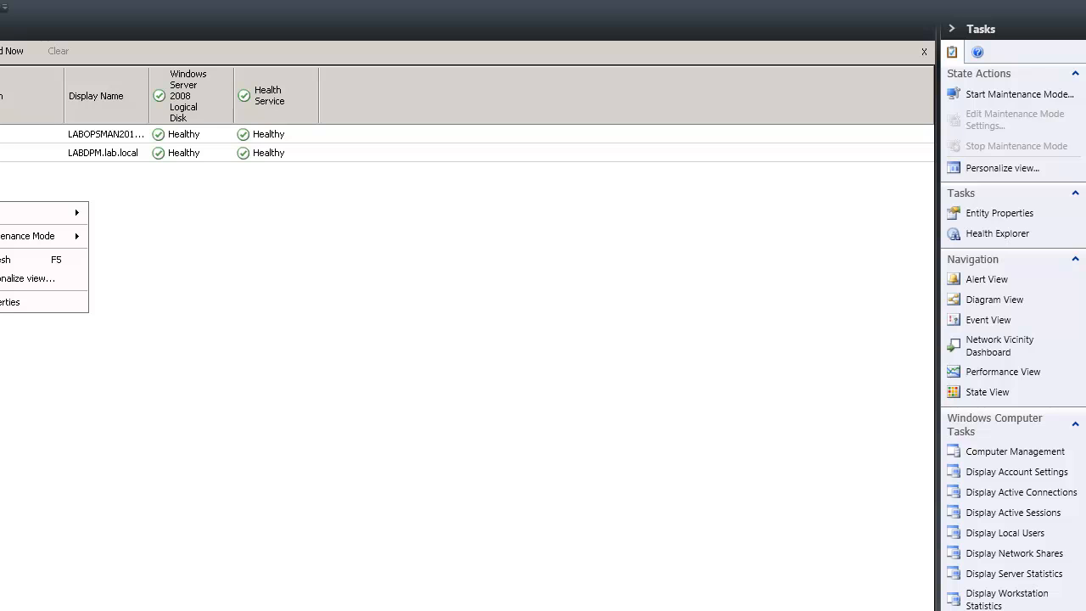
click(2, 301)
click(417, 597)
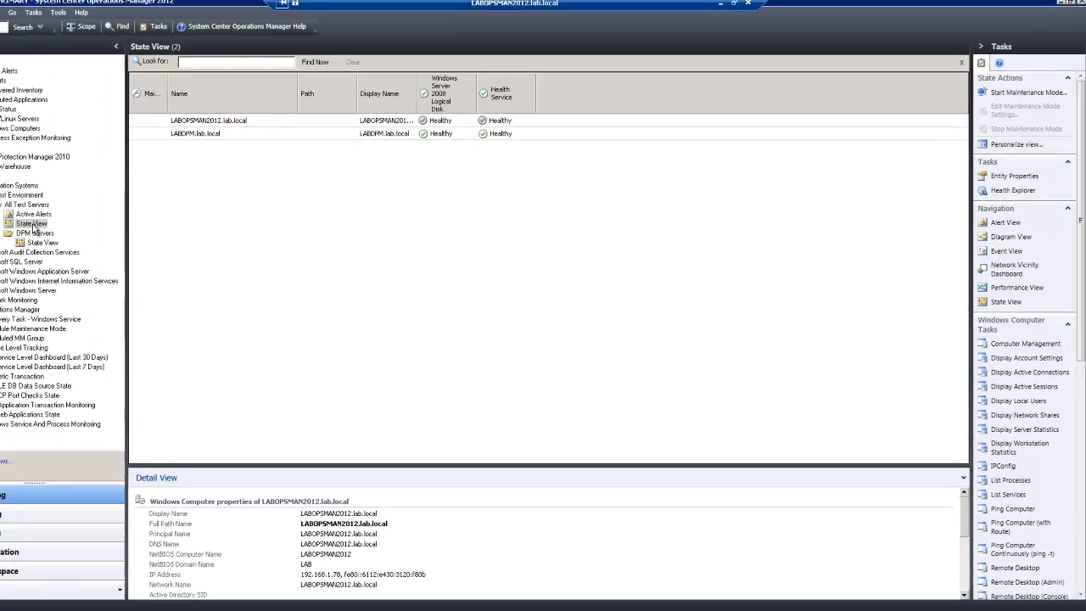
right_click(33, 226)
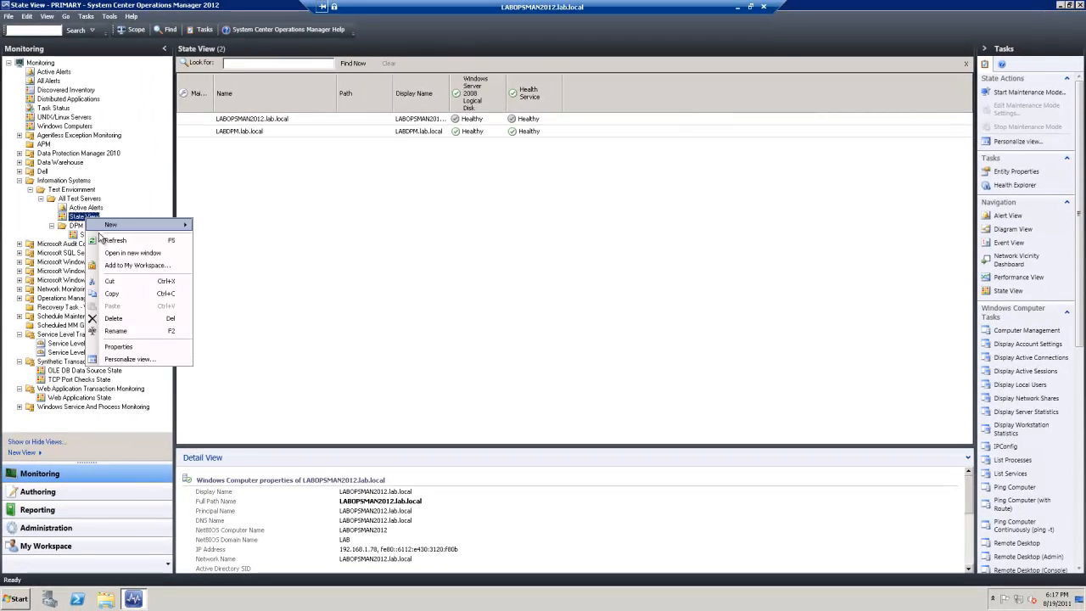
click(125, 347)
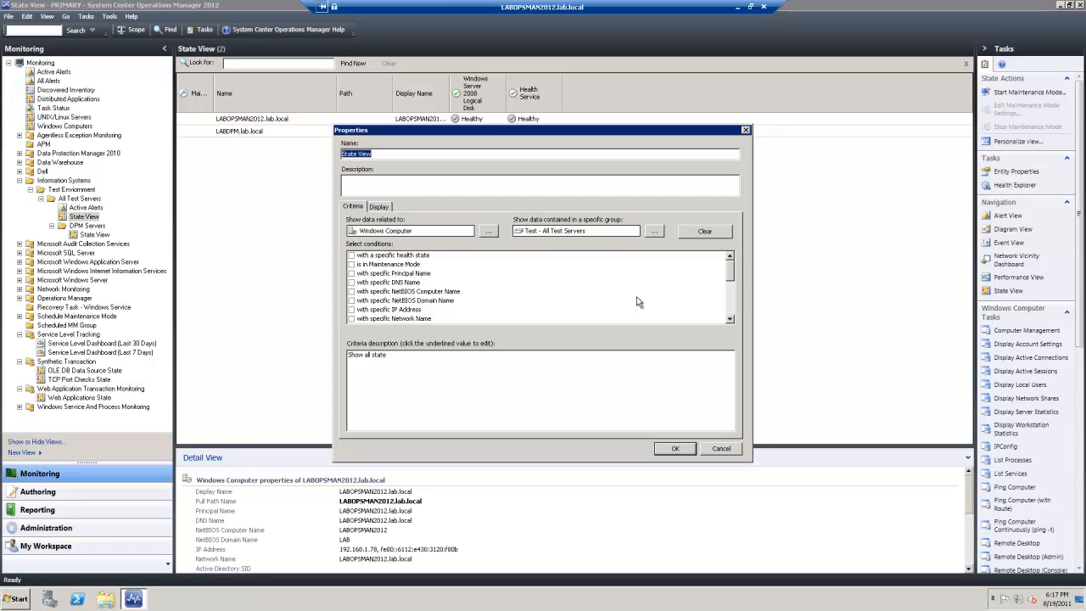
click(670, 447)
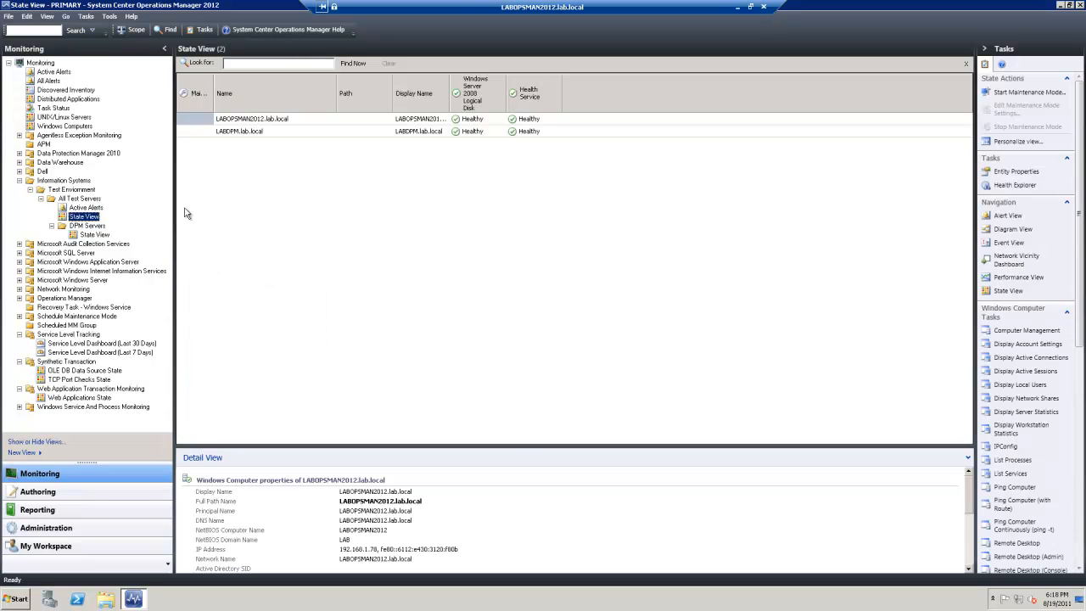
Open the DPM Servers State View and widen its Name column to inspect the listed objects.
click(88, 235)
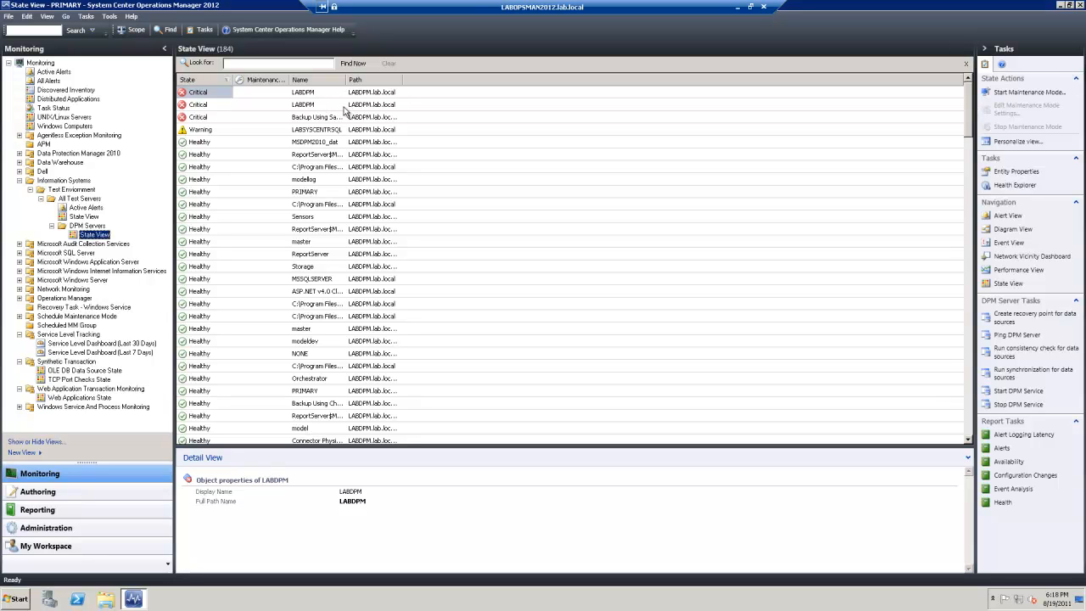
drag(346, 80, 519, 76)
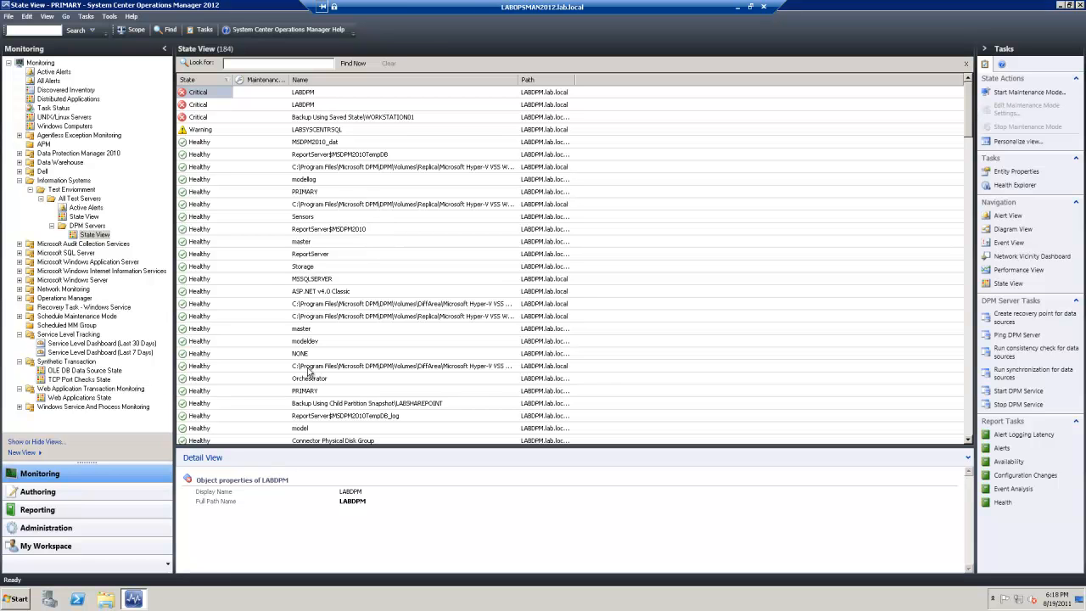
scroll(309, 373, down, 8)
scroll(309, 373, down, 6)
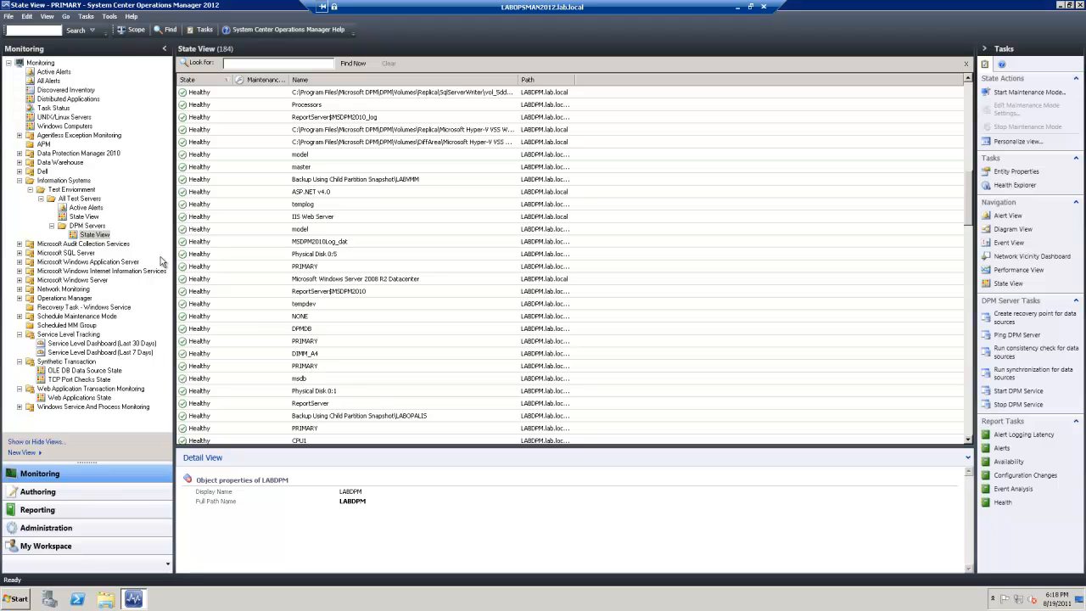
Retarget the DPM Servers State View to the DPM Server Group class, filtering all targets by "dpm" and accepting the loss of existing criteria.
right_click(97, 239)
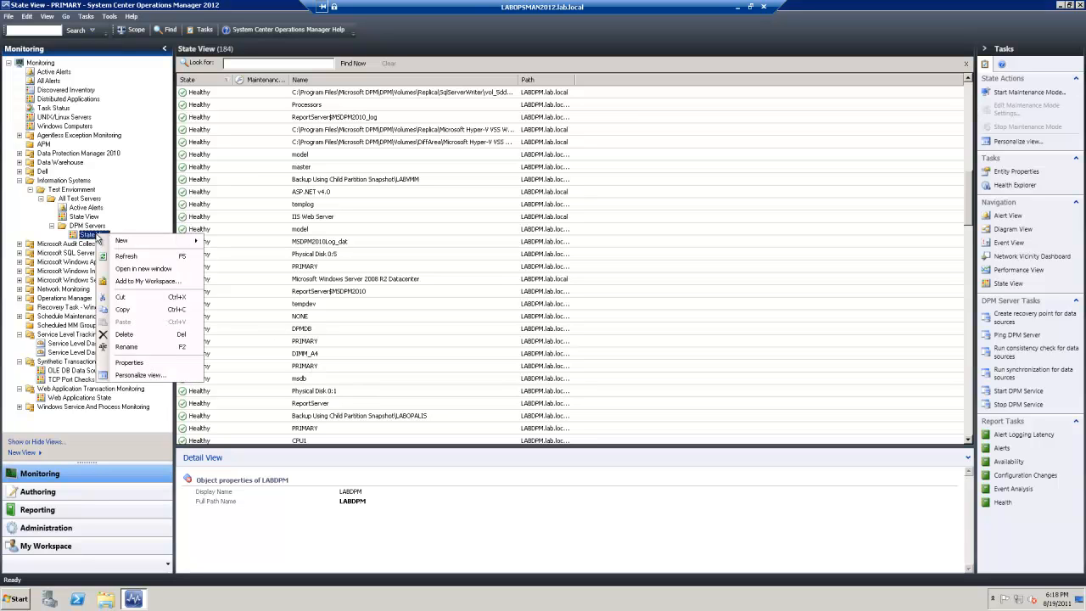
click(130, 363)
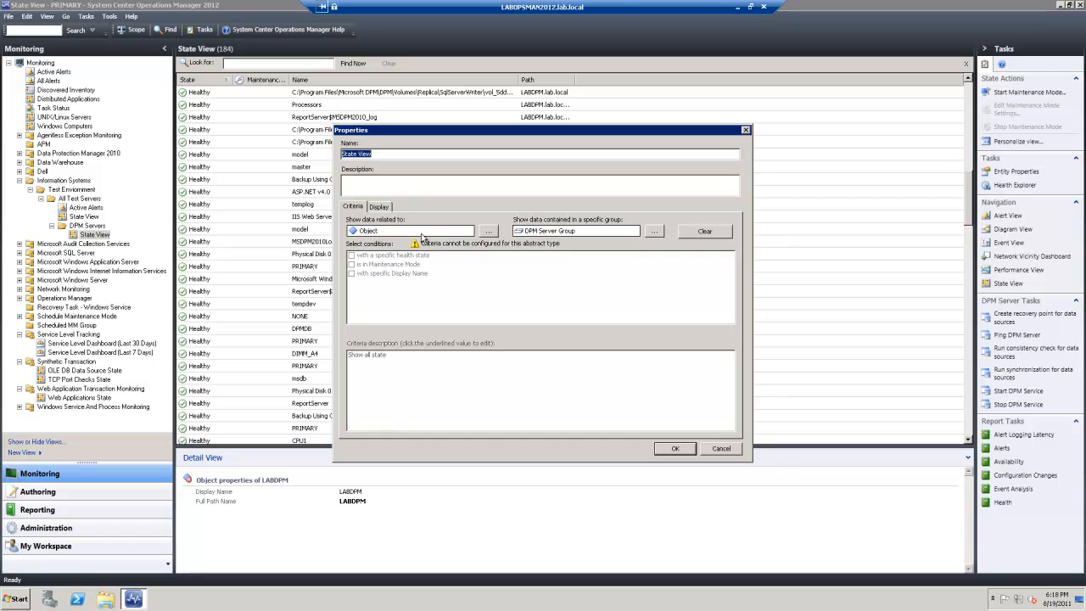
click(488, 231)
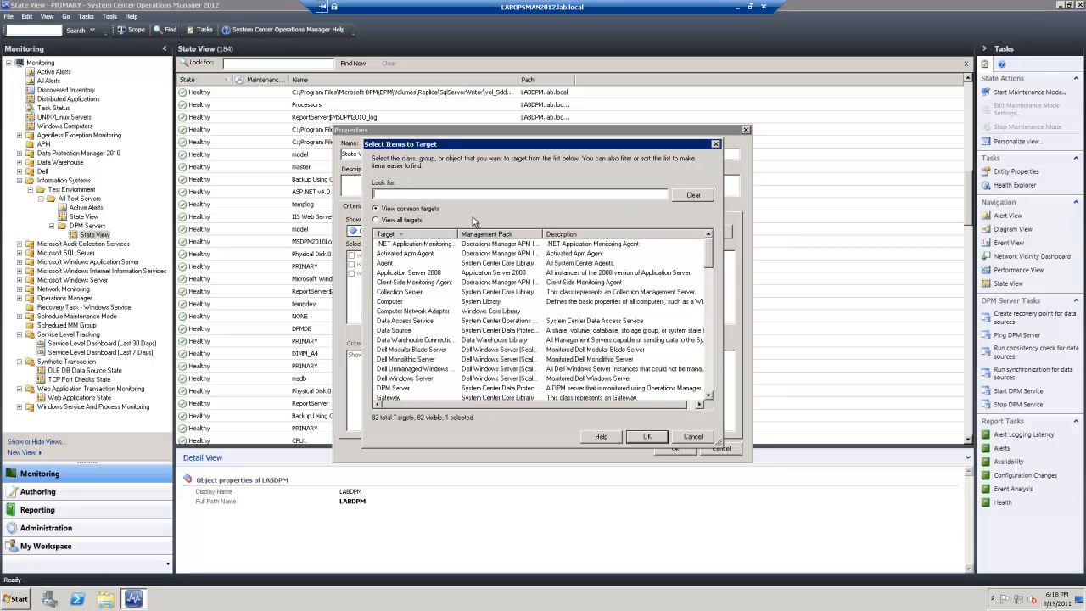
click(376, 219)
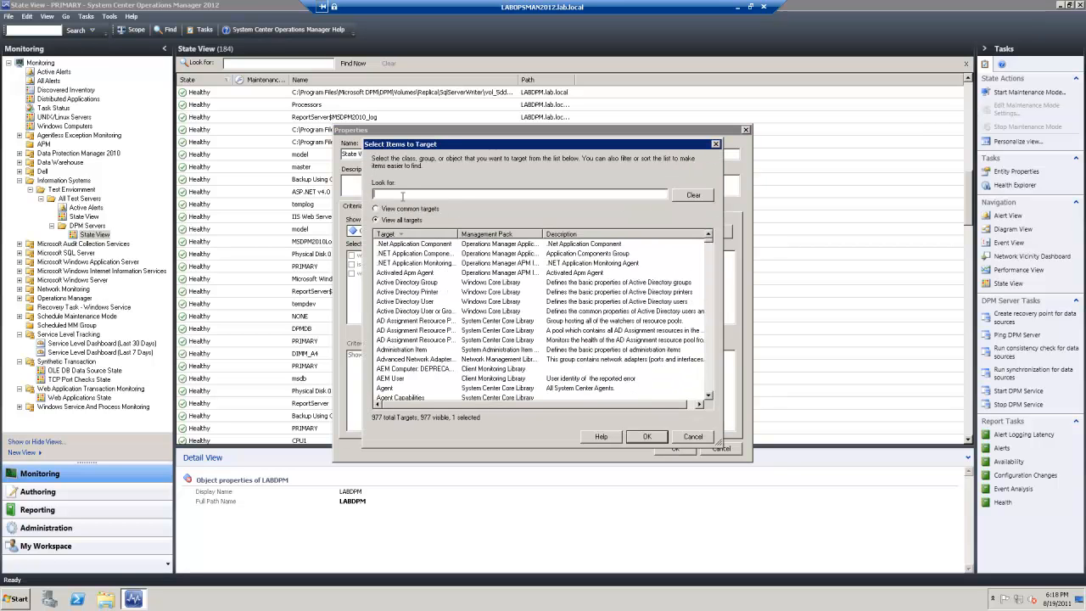
text(dpm)
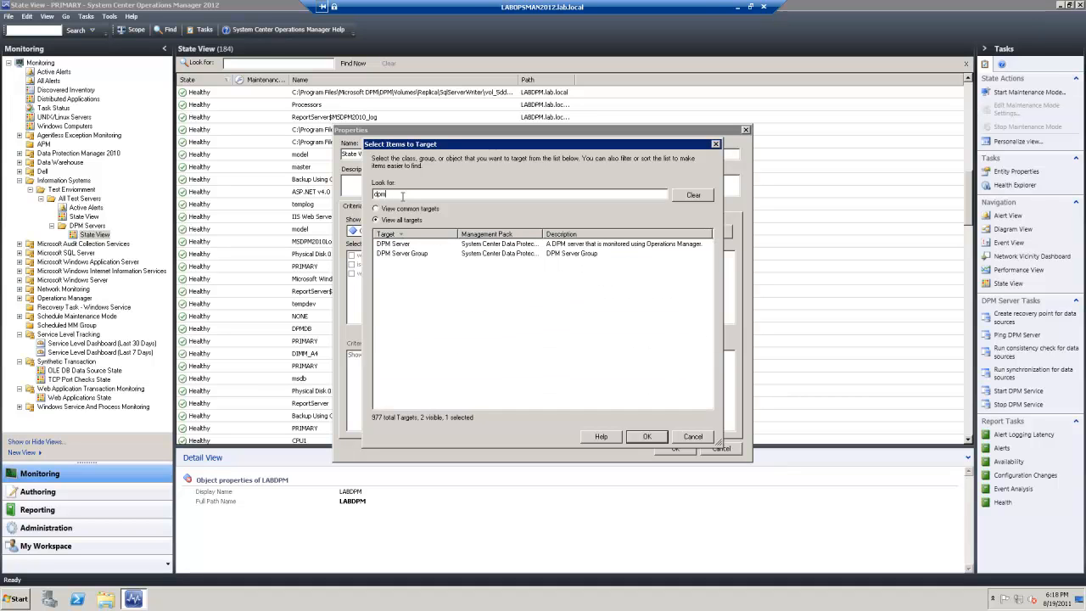
double_click(586, 254)
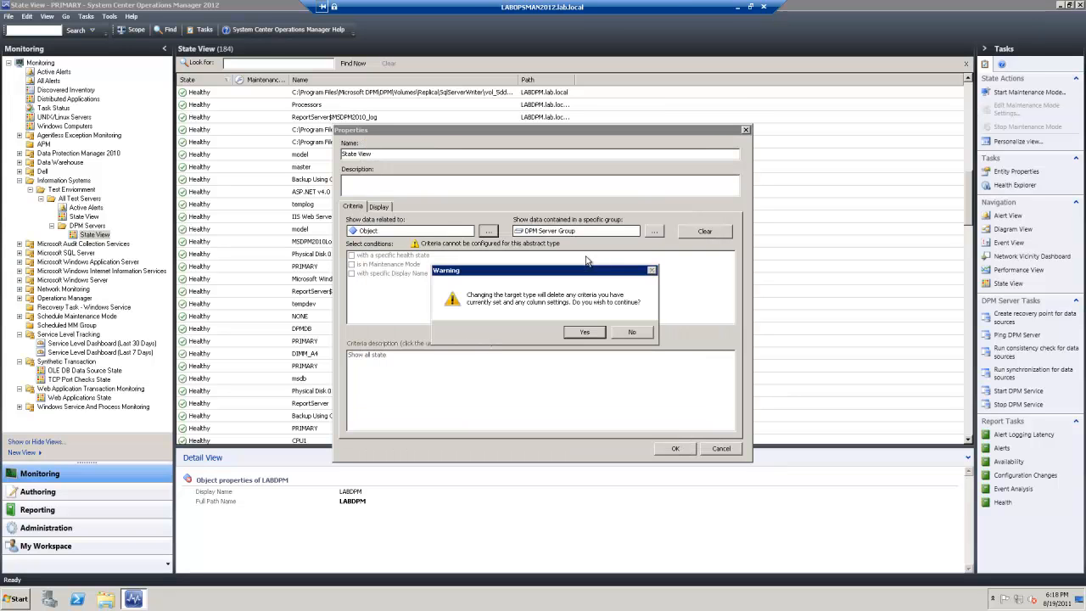
click(577, 331)
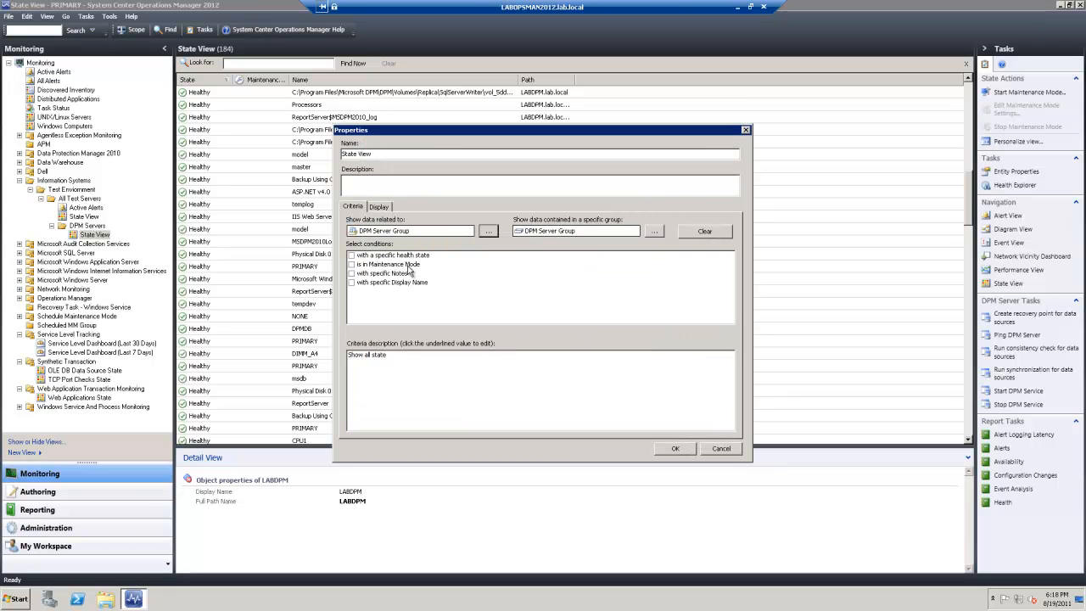
Enable the Object Status, Asset Status, Notes and Display Name columns in the view properties, save them and refresh the view.
click(386, 212)
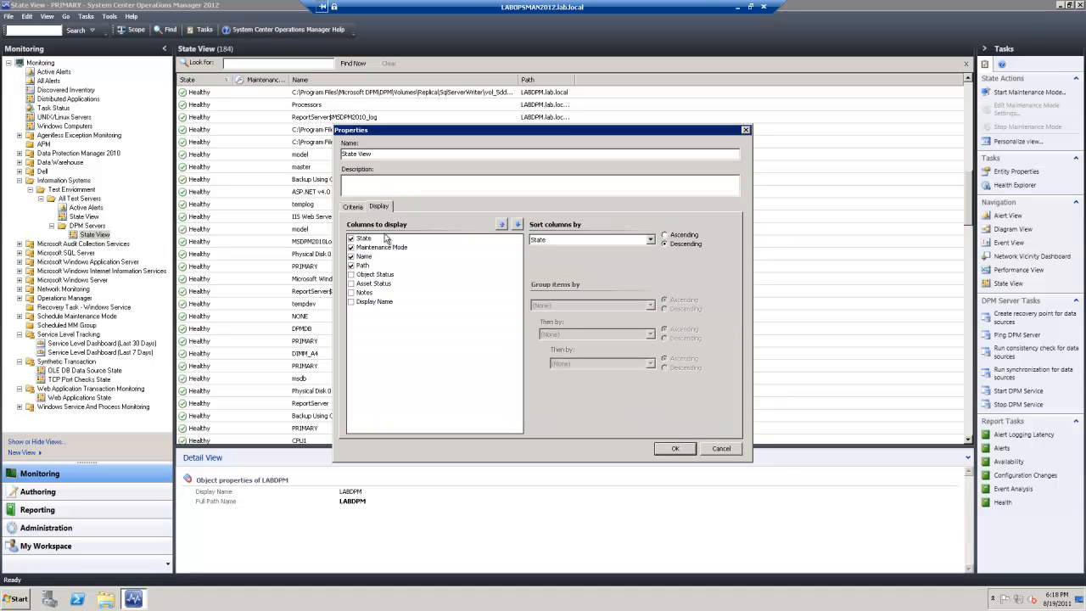
click(350, 274)
click(351, 283)
click(350, 292)
click(350, 301)
click(670, 448)
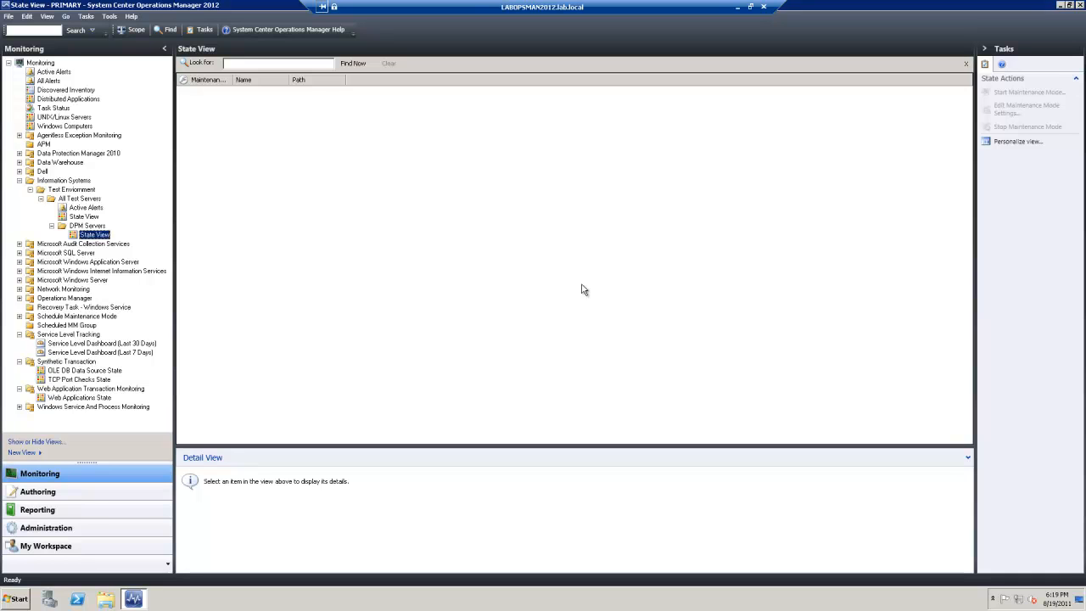
right_click(320, 213)
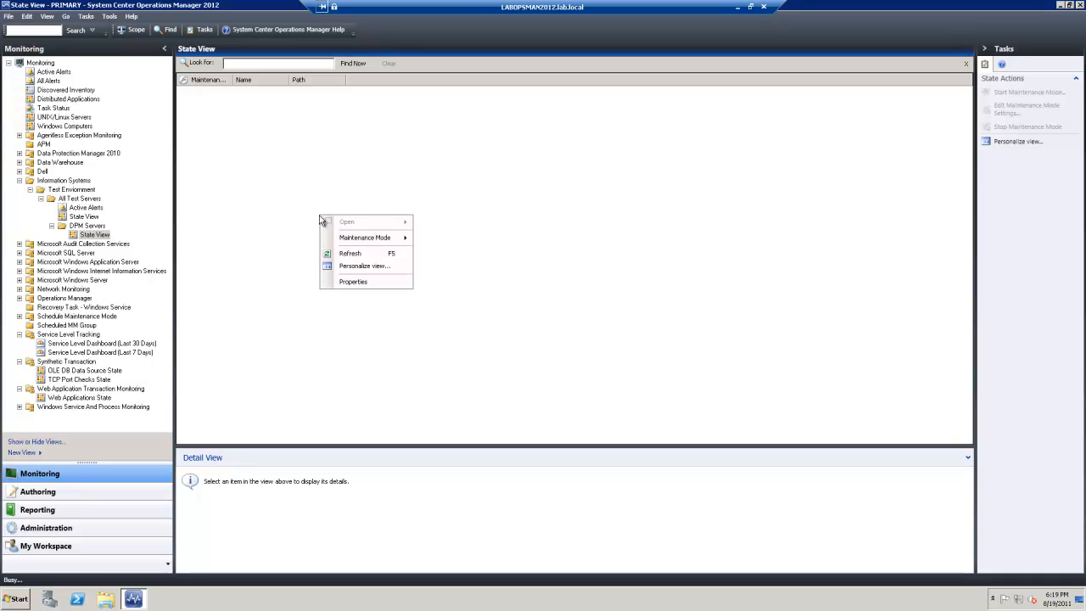
click(352, 252)
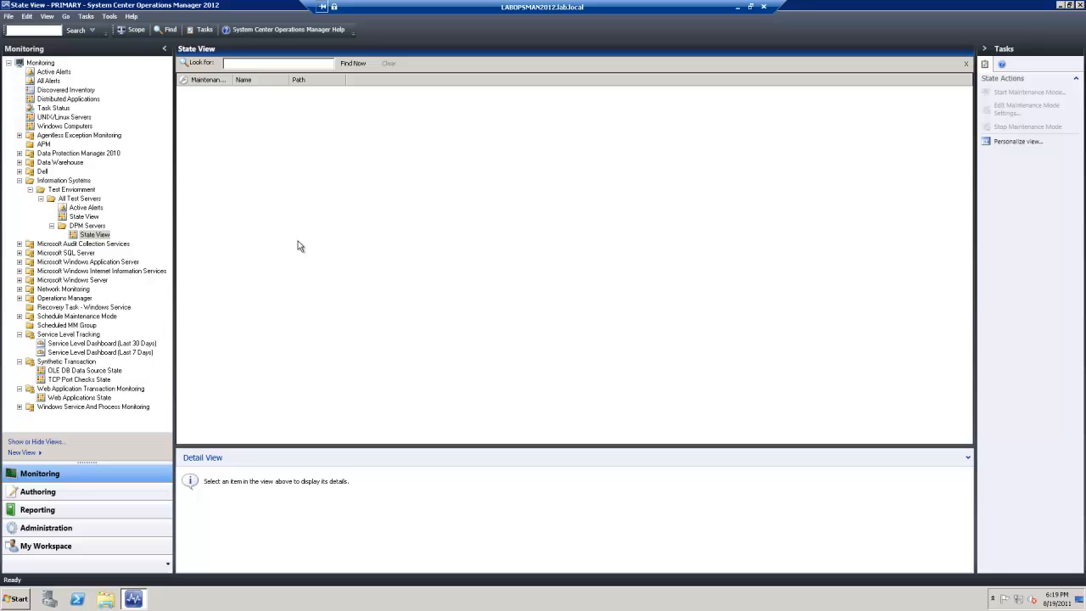
Change the DPM Servers State View's target class to DPM Server, filtering all targets by "dpm", then save and refresh the view.
right_click(104, 236)
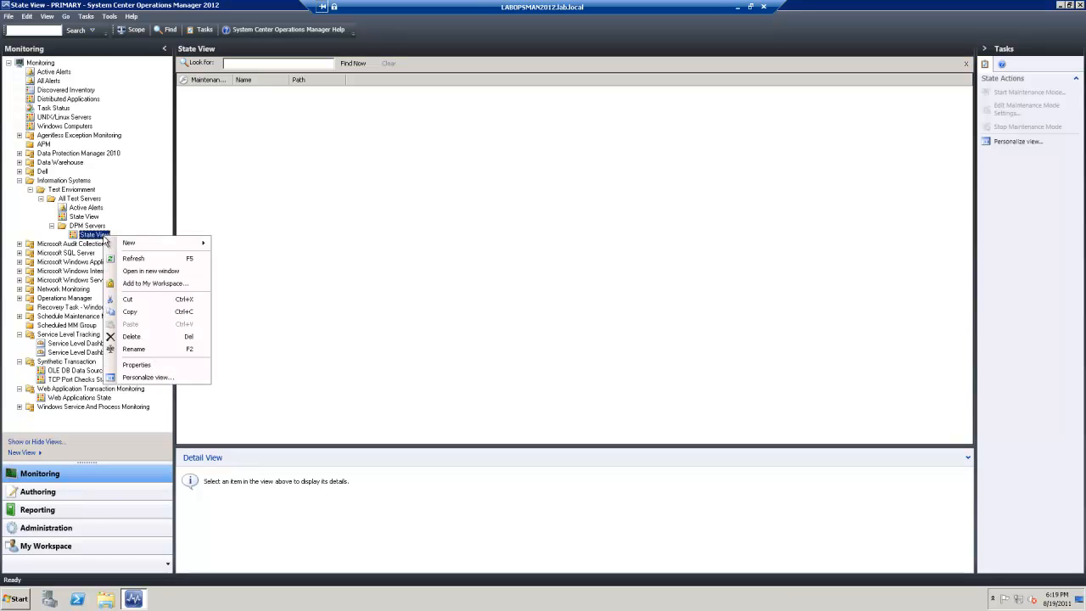
click(137, 365)
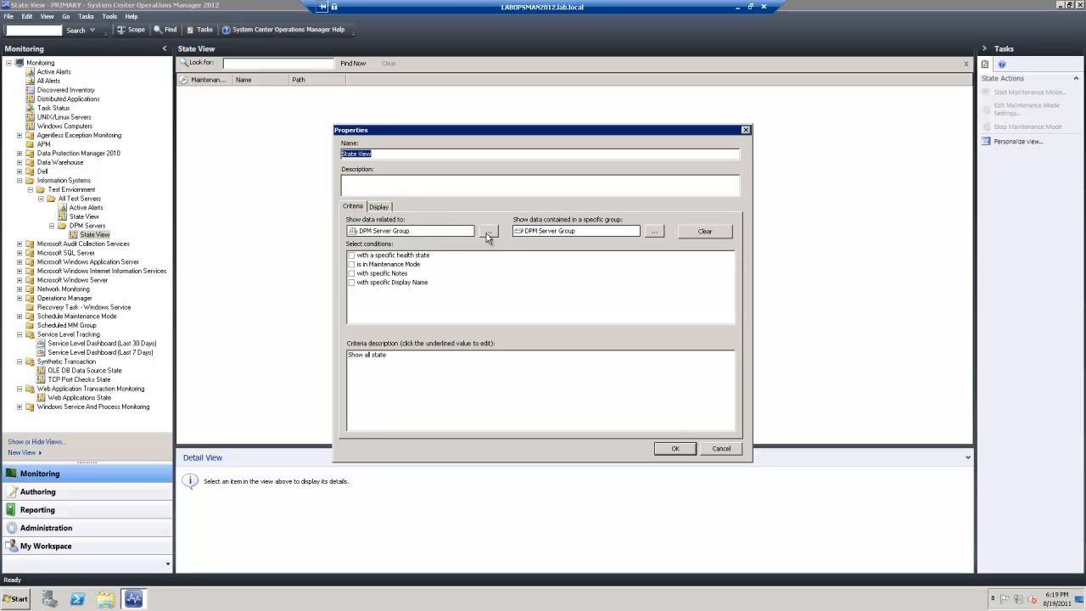
click(488, 232)
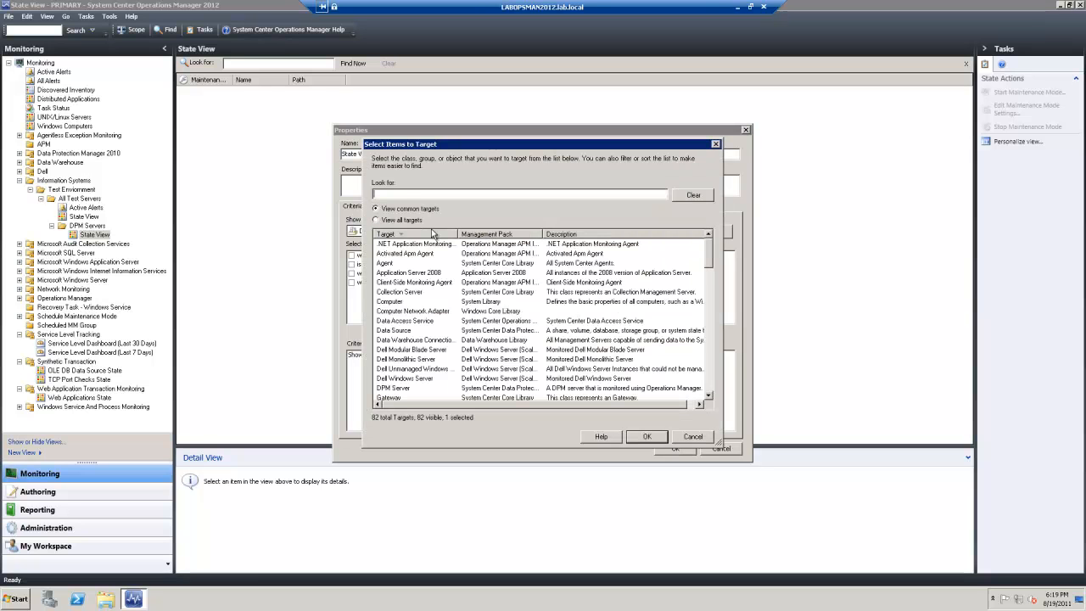
click(395, 220)
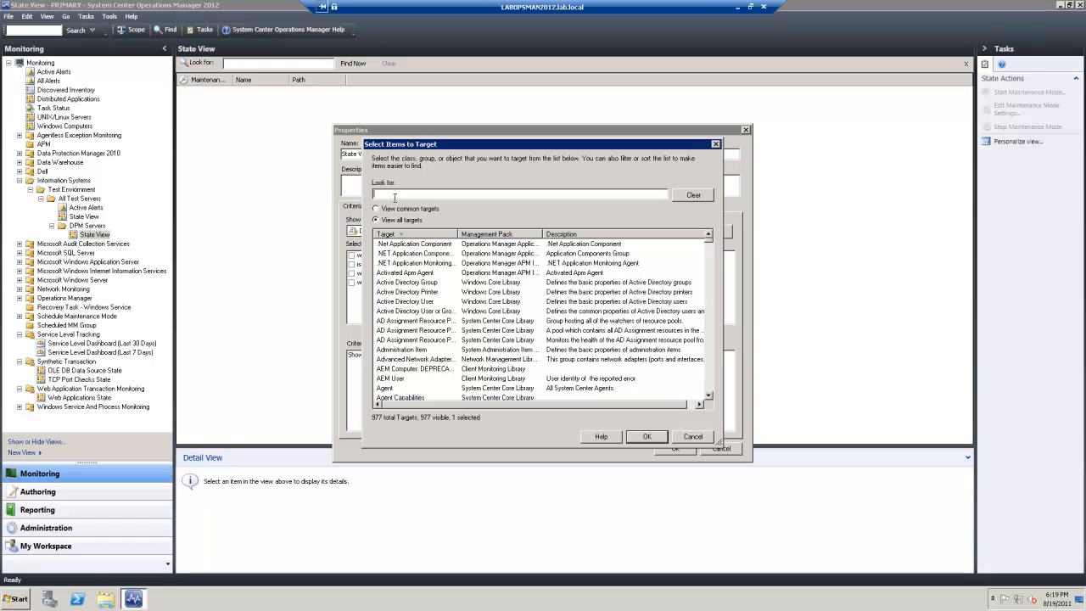
text(dpm)
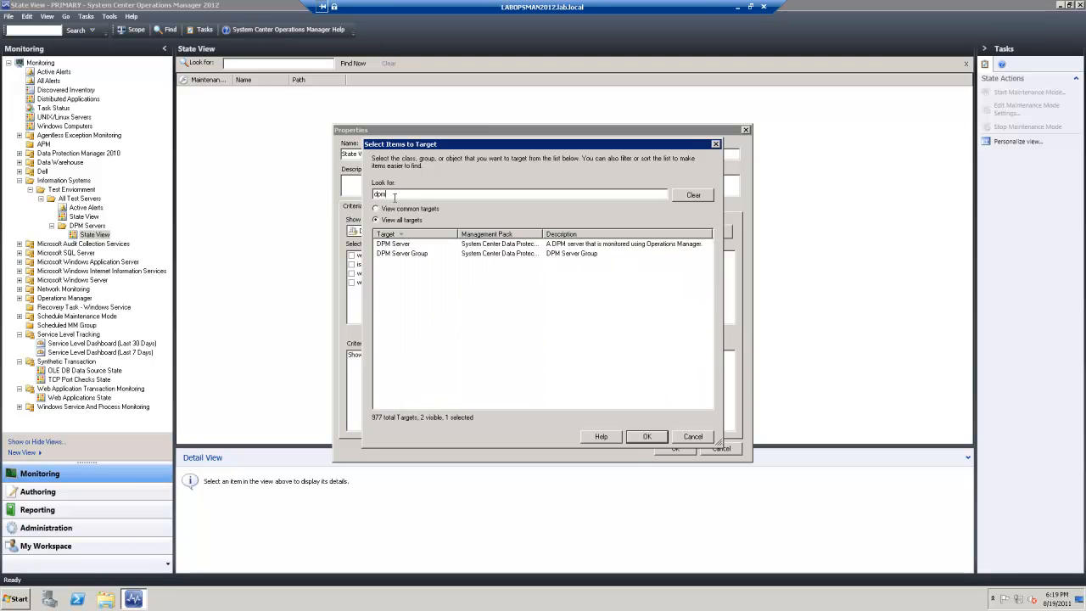
double_click(406, 245)
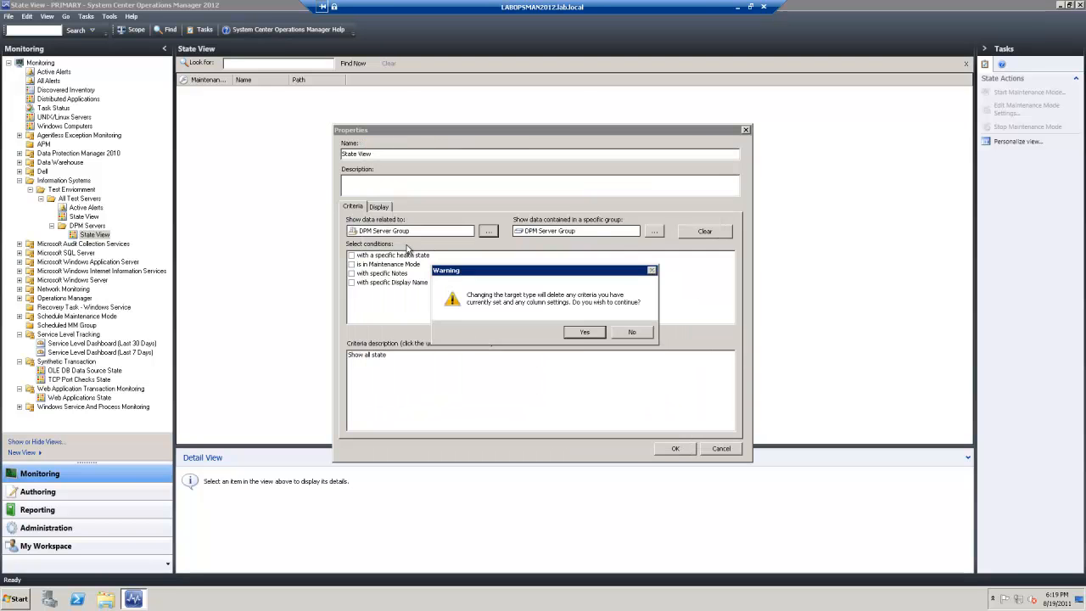
click(582, 335)
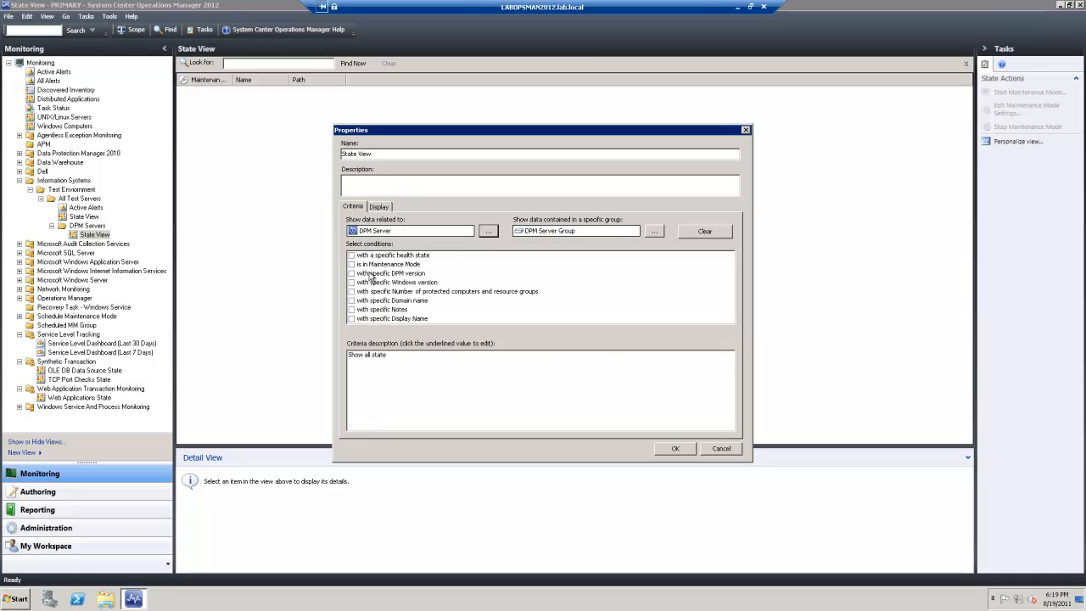
click(675, 448)
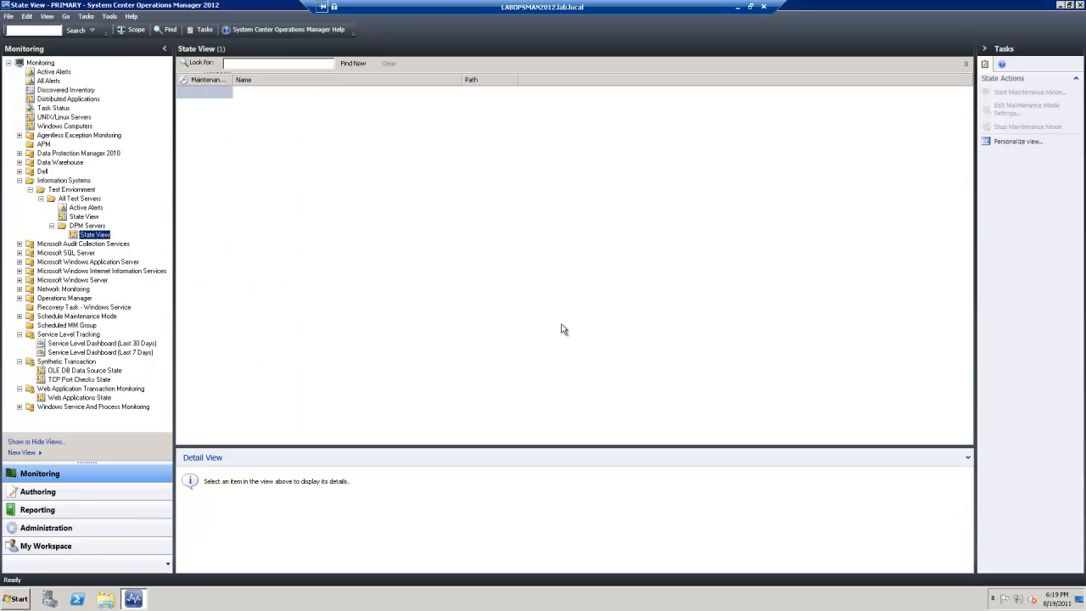
right_click(562, 329)
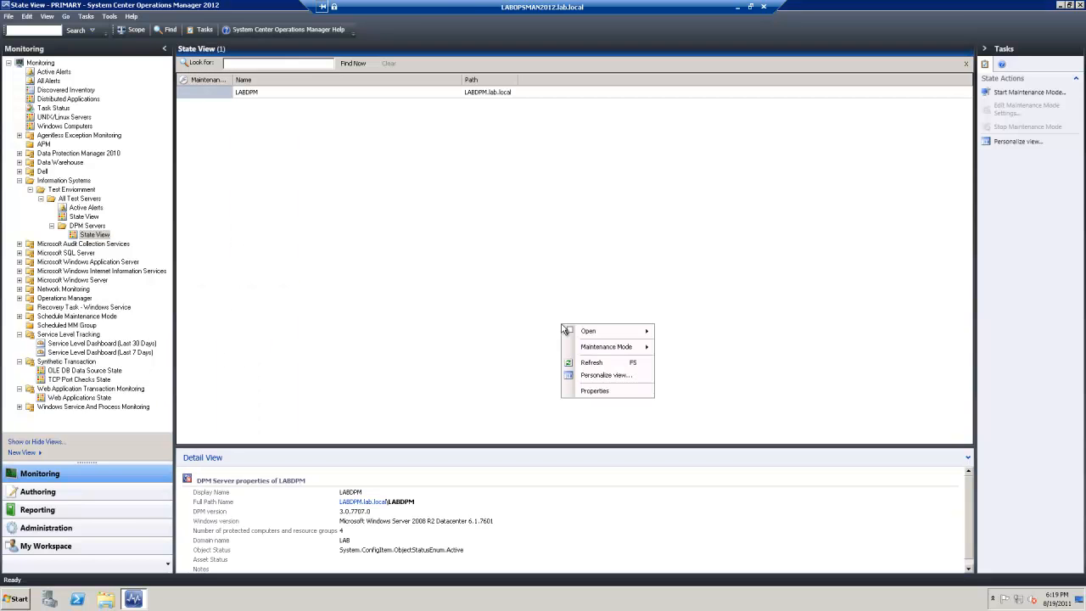
click(607, 362)
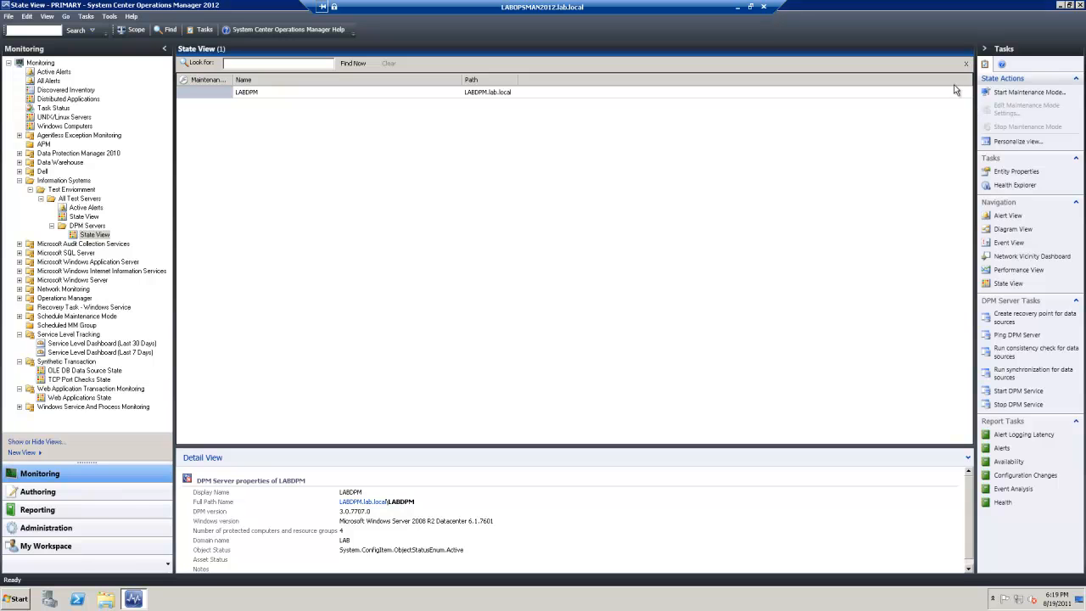
Add the Display Name, Disk, State, Protected Computer, DPM version, Windows version, Object Status and Asset Status columns, and fit the Name column to its contents.
right_click(923, 79)
click(963, 130)
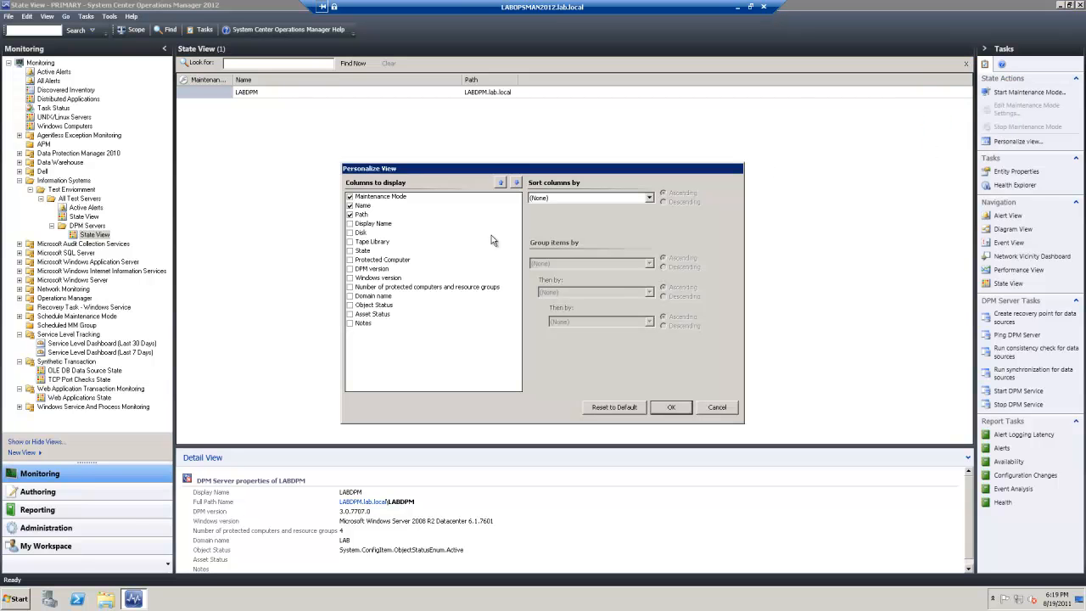
click(349, 224)
click(350, 232)
click(349, 250)
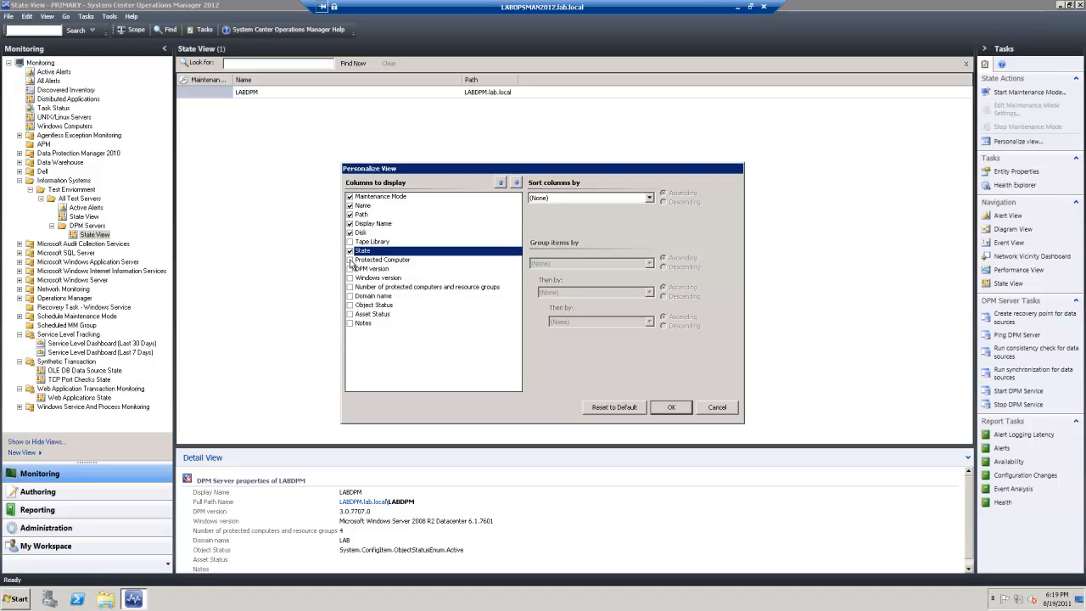
click(349, 260)
click(350, 269)
click(350, 279)
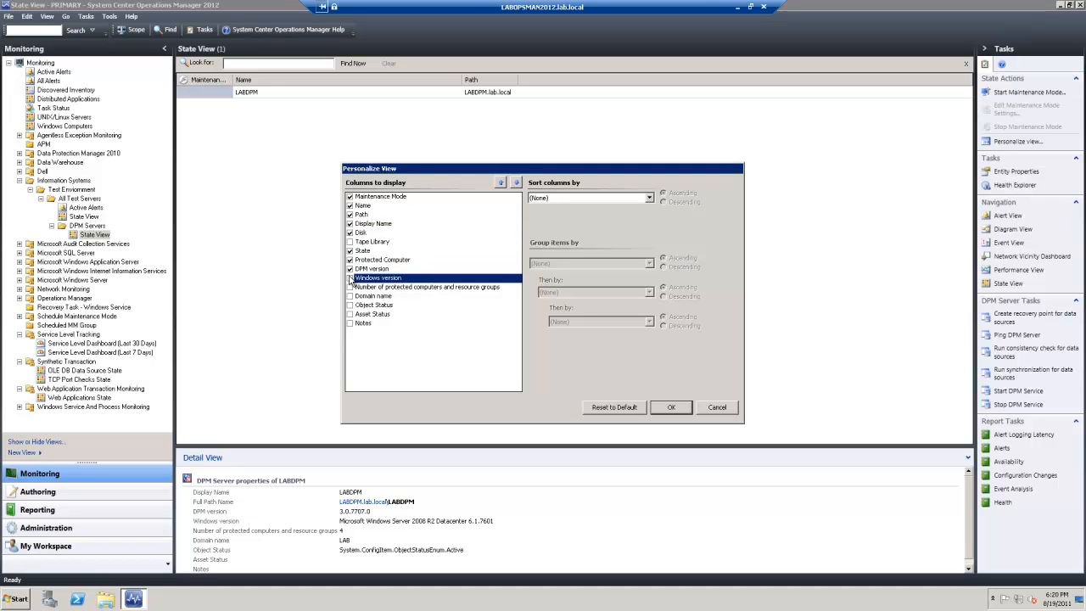
click(349, 305)
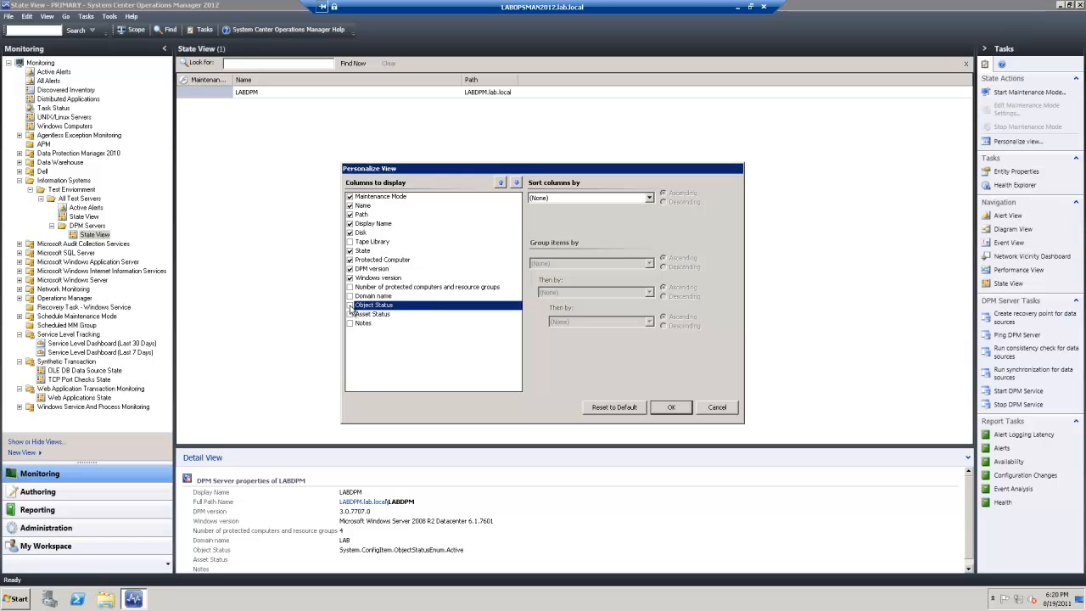
click(350, 305)
click(349, 314)
click(670, 407)
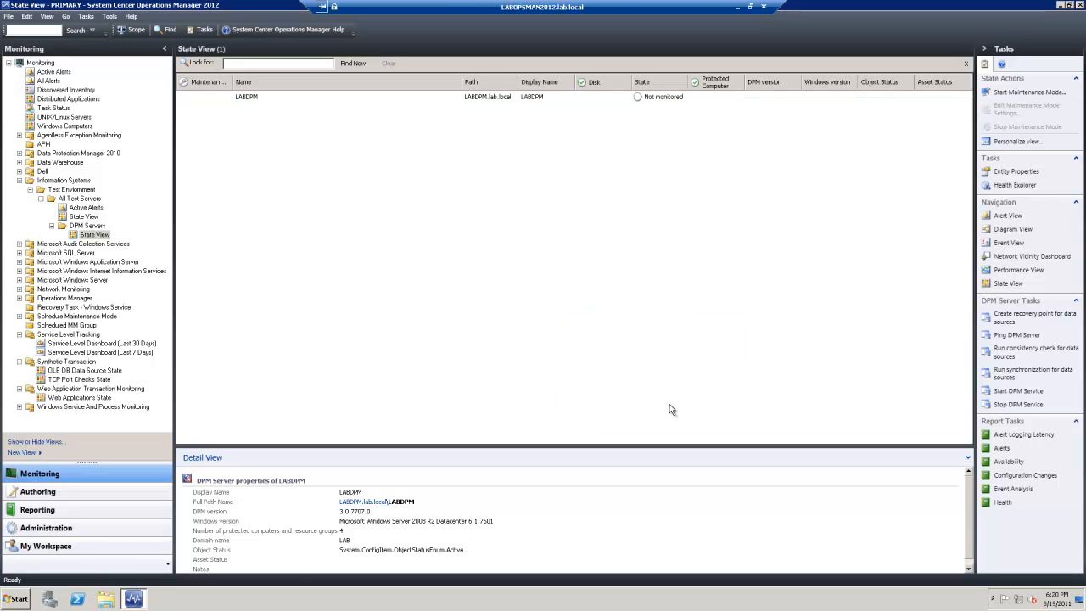
double_click(463, 82)
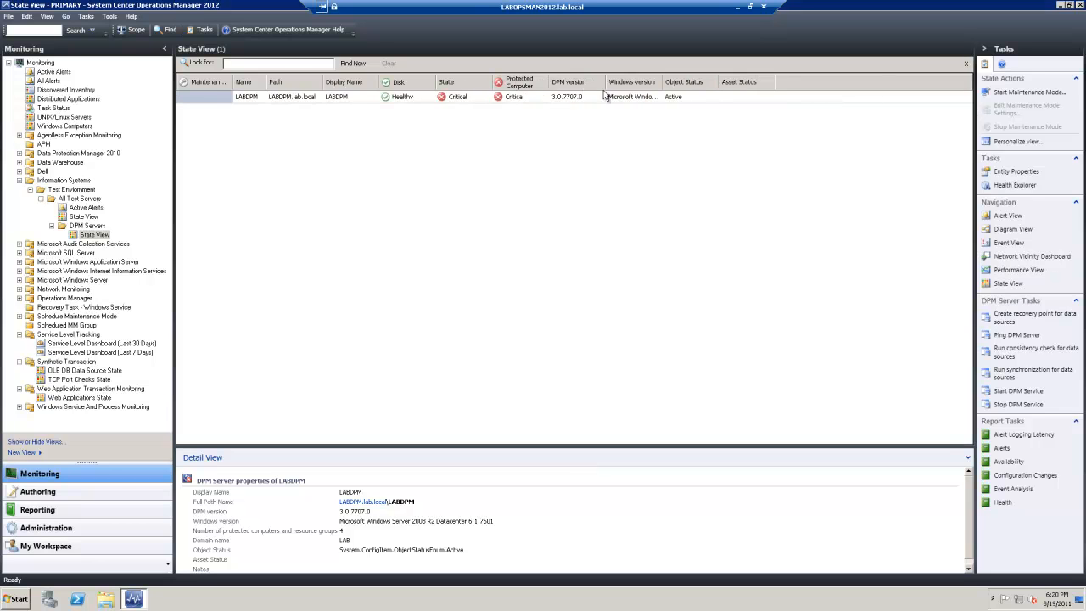
Examine the health of the computers protected by LABDPM in an enlarged Detail View, including the LABDPM and LABSCOM2012 rows.
click(506, 98)
right_click(506, 99)
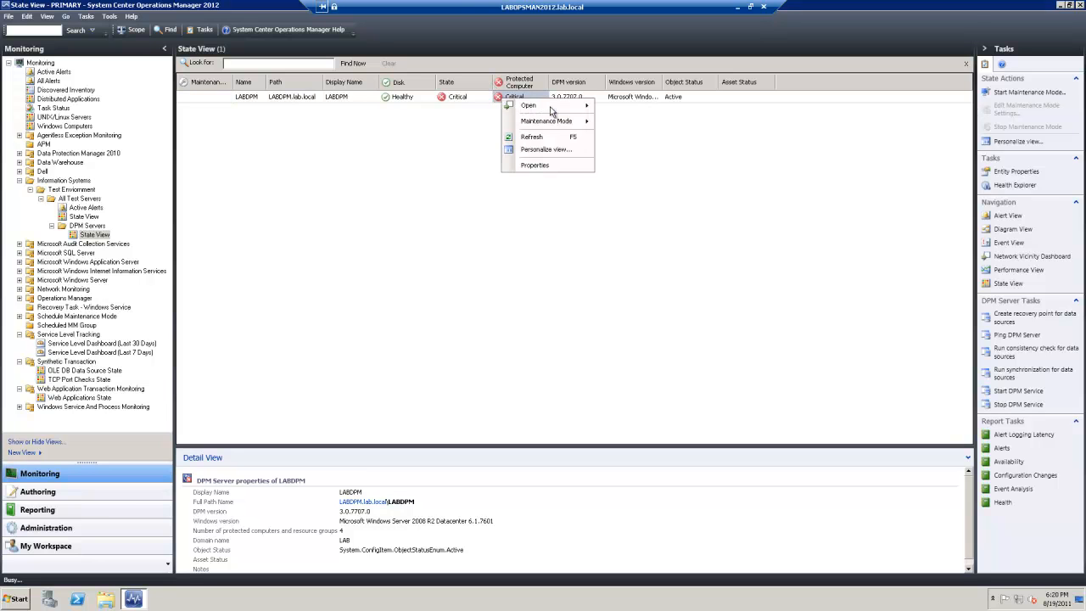
mouse_move(549, 110)
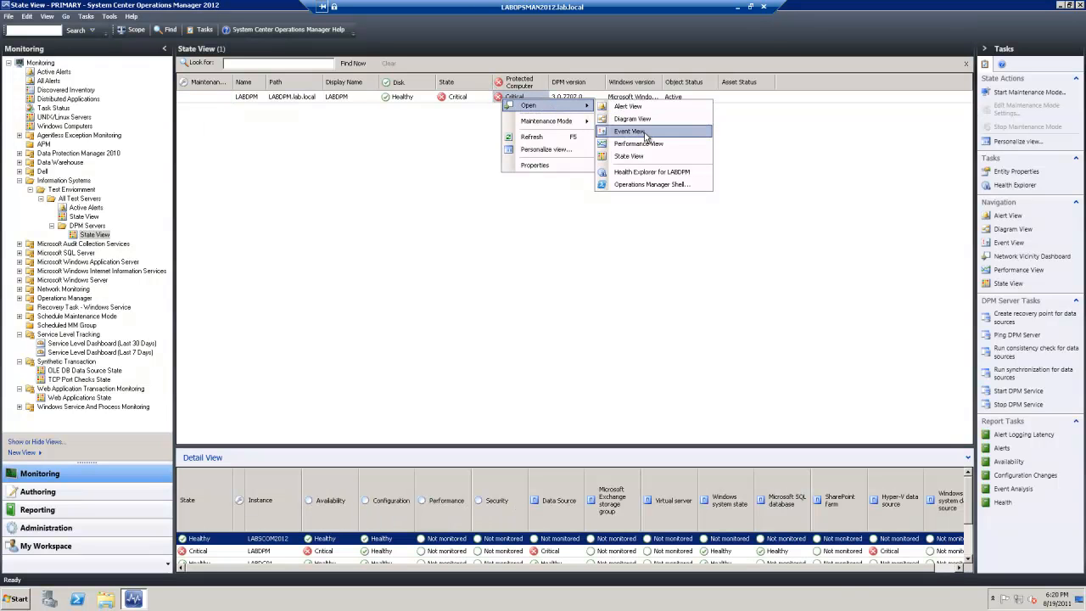
click(635, 367)
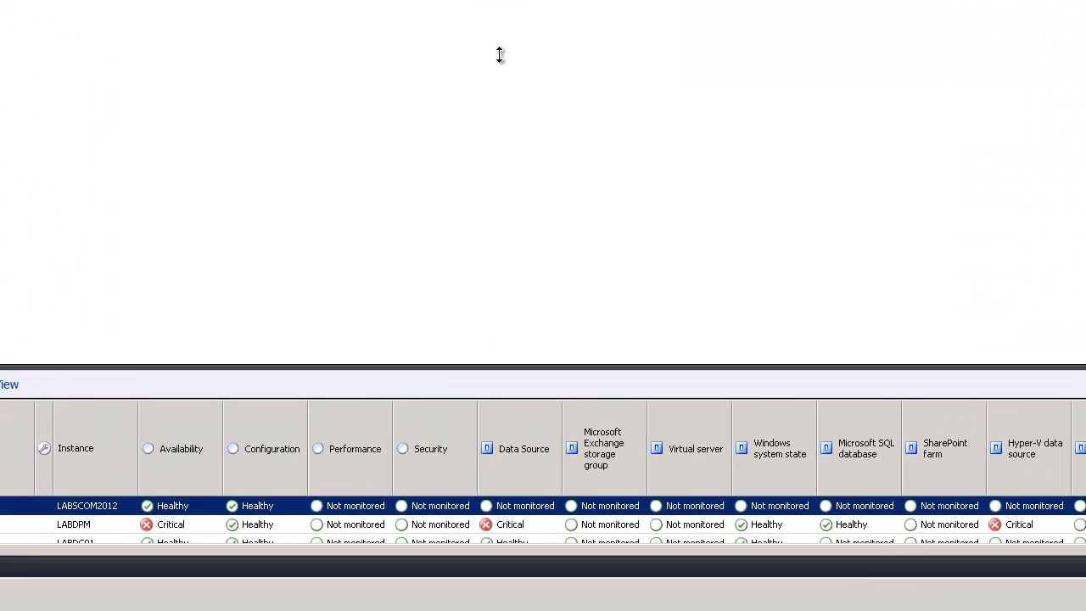
drag(499, 54, 497, 54)
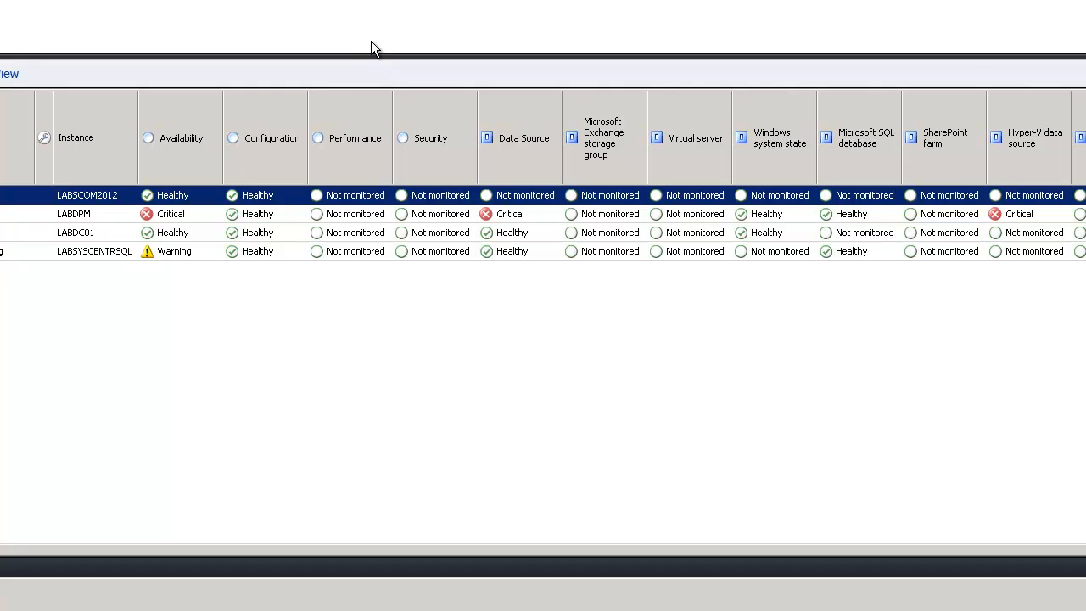
click(2, 220)
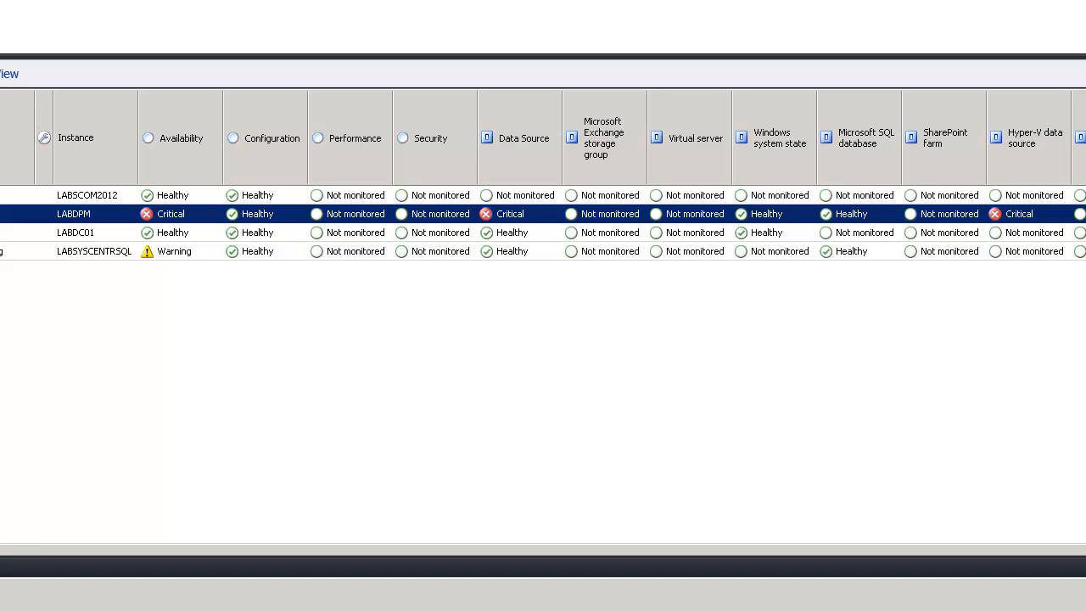
click(87, 195)
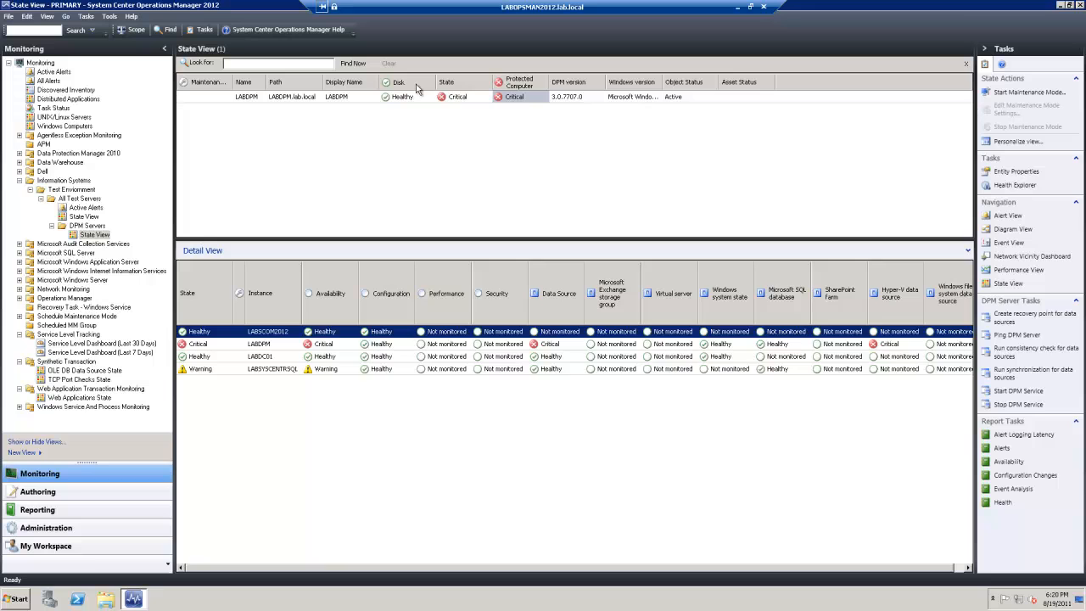
Review the details behind LABDPM's Disk, Display Name, Path and Name cells, and narrow the Maintenance Mode column to its icon.
click(415, 86)
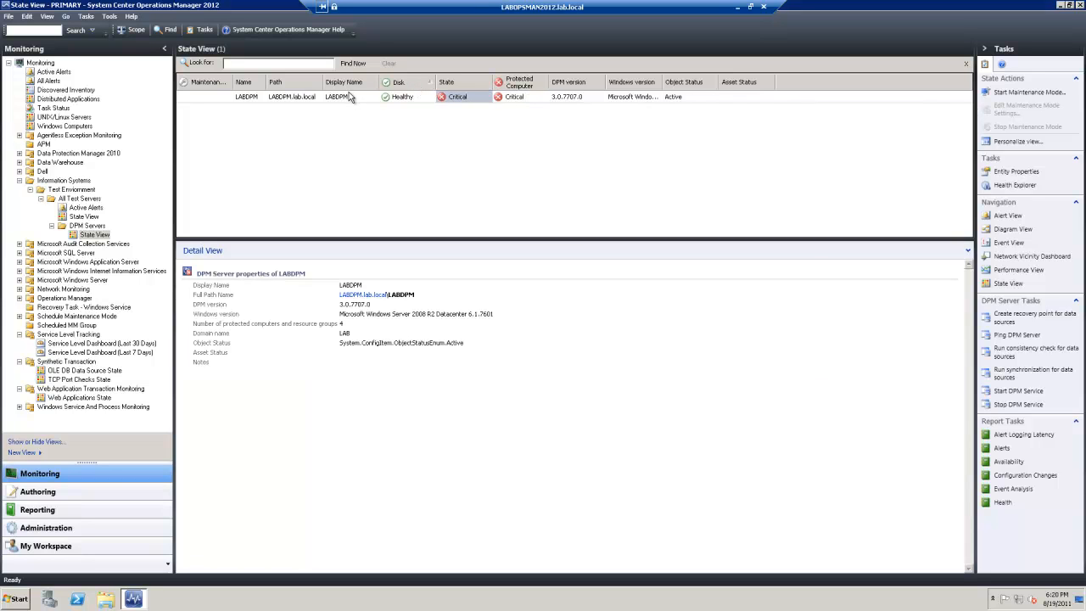
click(404, 100)
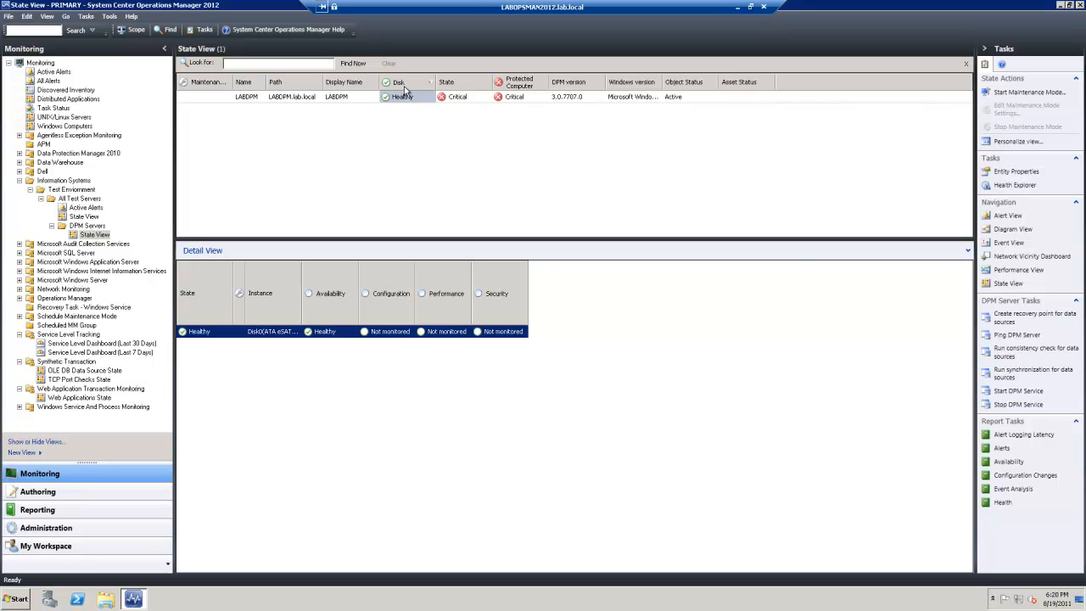
click(343, 99)
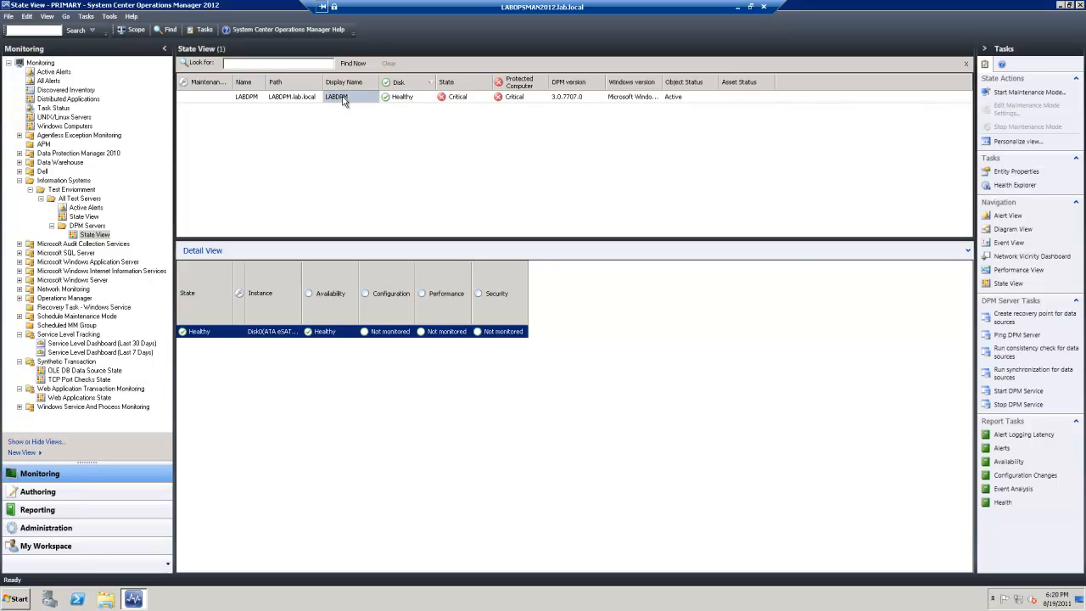
click(297, 98)
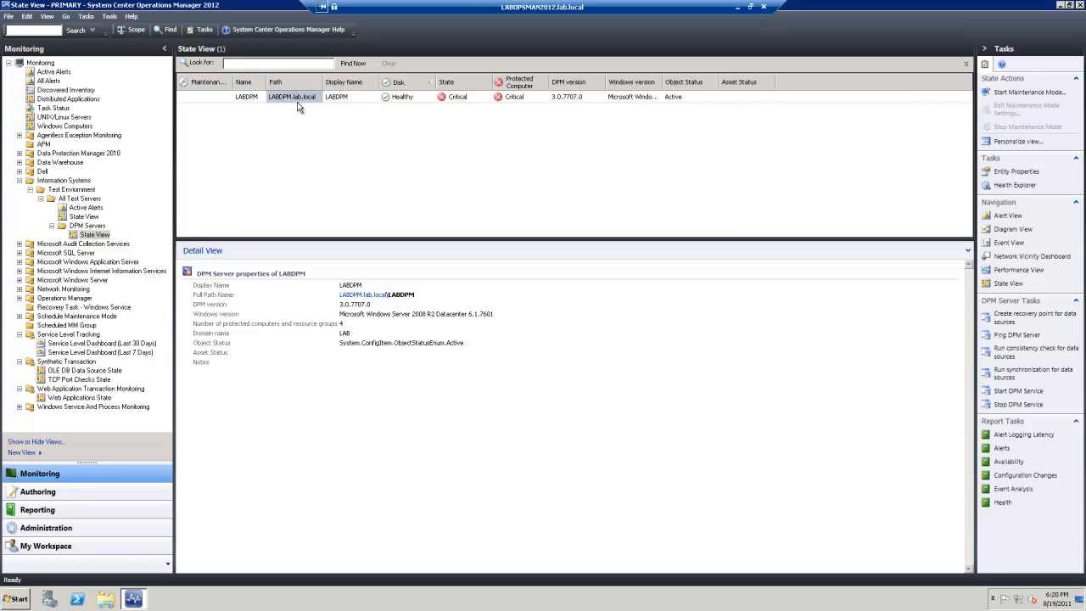
click(244, 99)
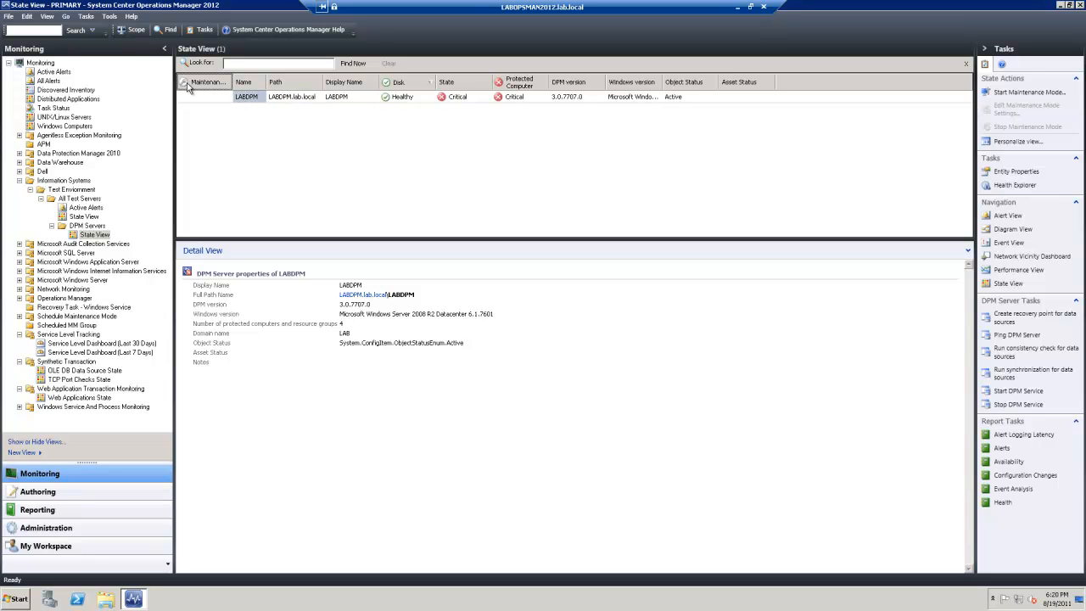
drag(233, 82, 190, 80)
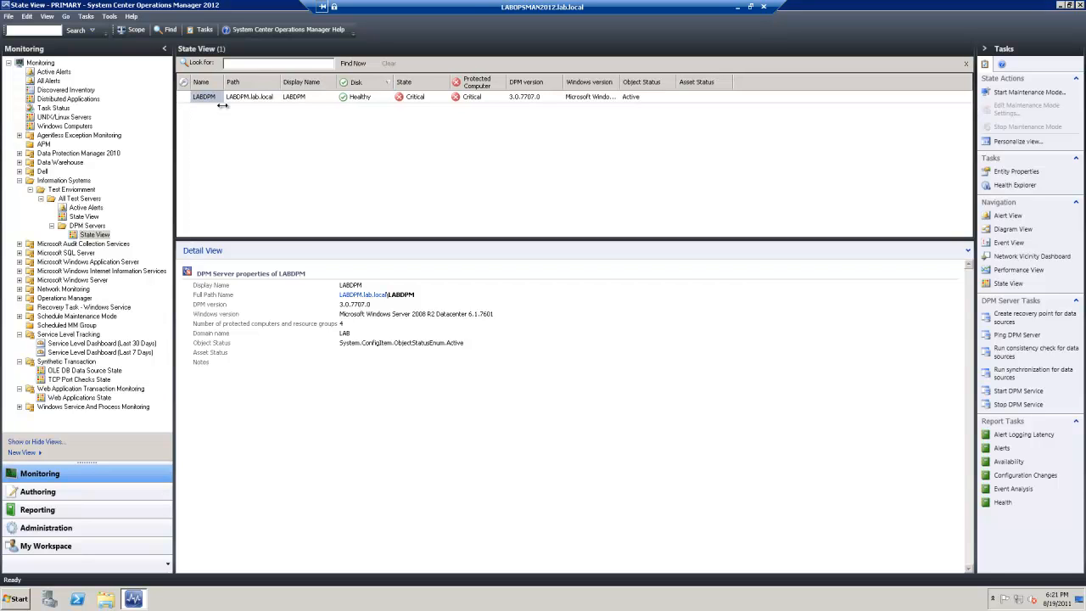